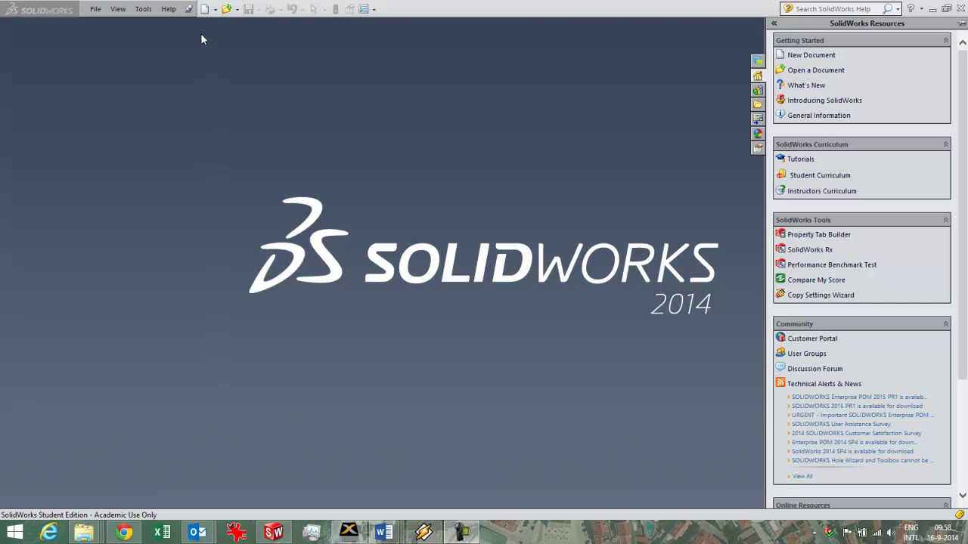
# Create Part1 from the Avans Part template and glance through the Tools menu
pyautogui.click(204, 9)
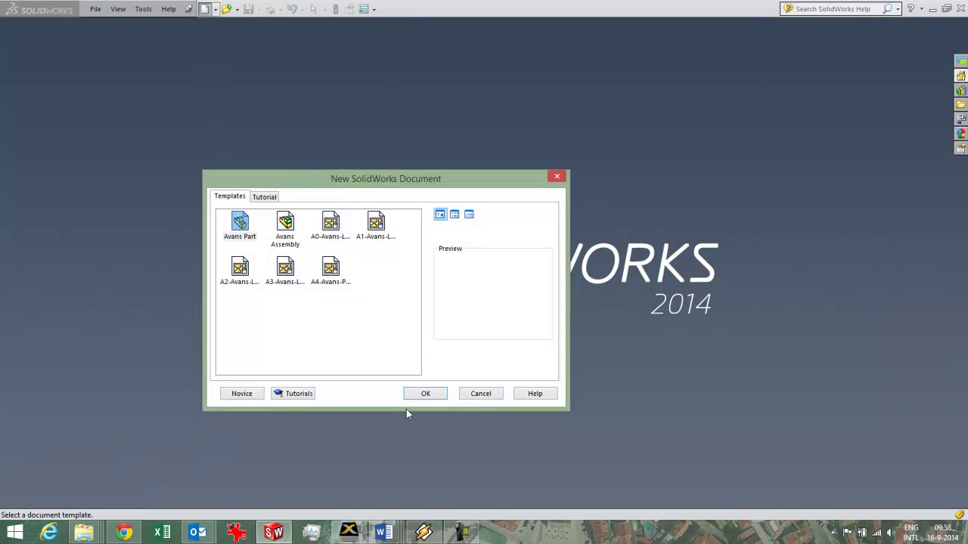
pyautogui.click(423, 393)
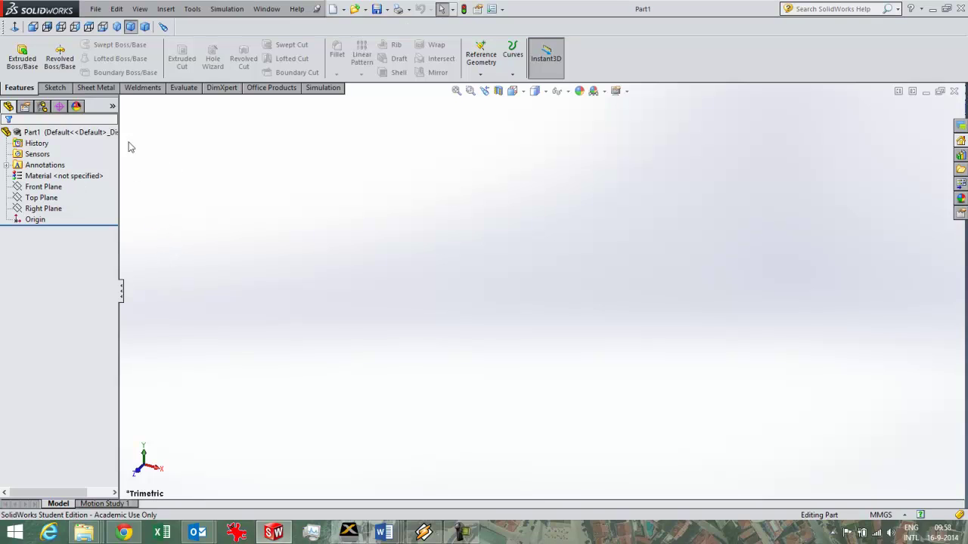
pyautogui.click(192, 10)
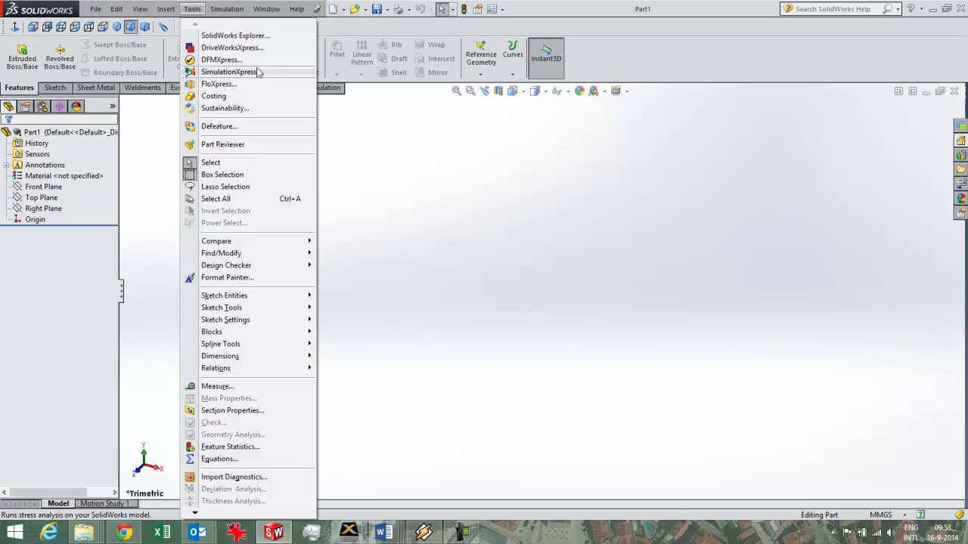
# Sketch a centre rectangle on the Top Plane, centred on the origin
pyautogui.click(431, 149)
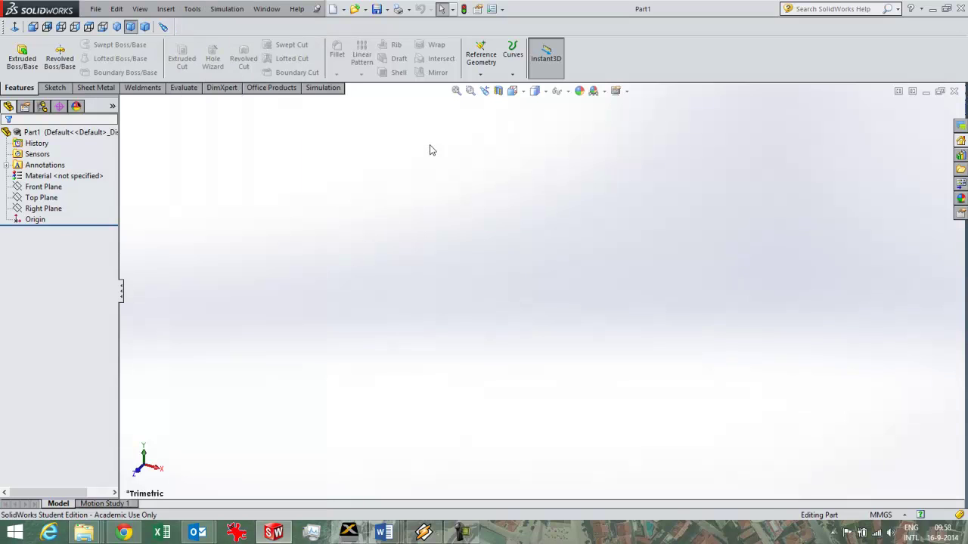
pyautogui.click(60, 189)
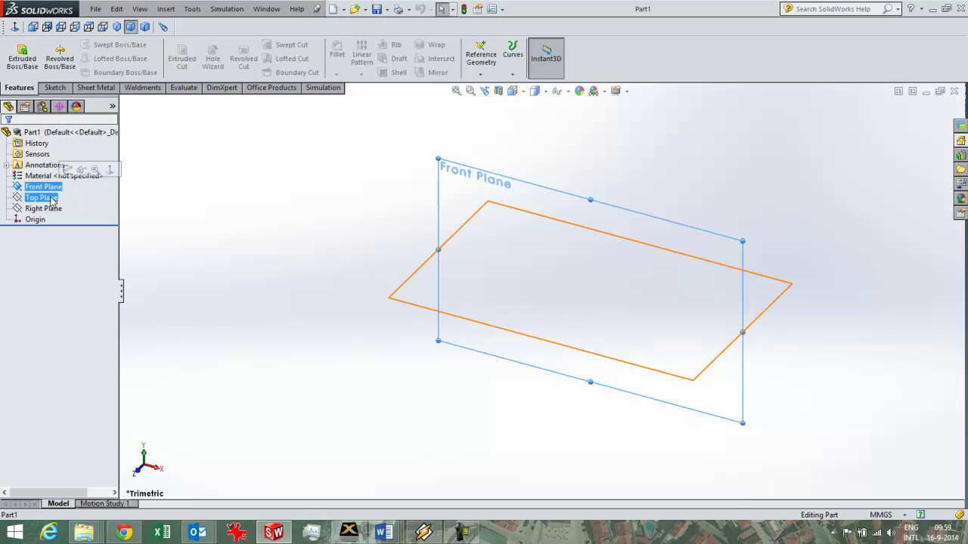
pyautogui.click(53, 198)
pyautogui.click(51, 87)
pyautogui.click(17, 51)
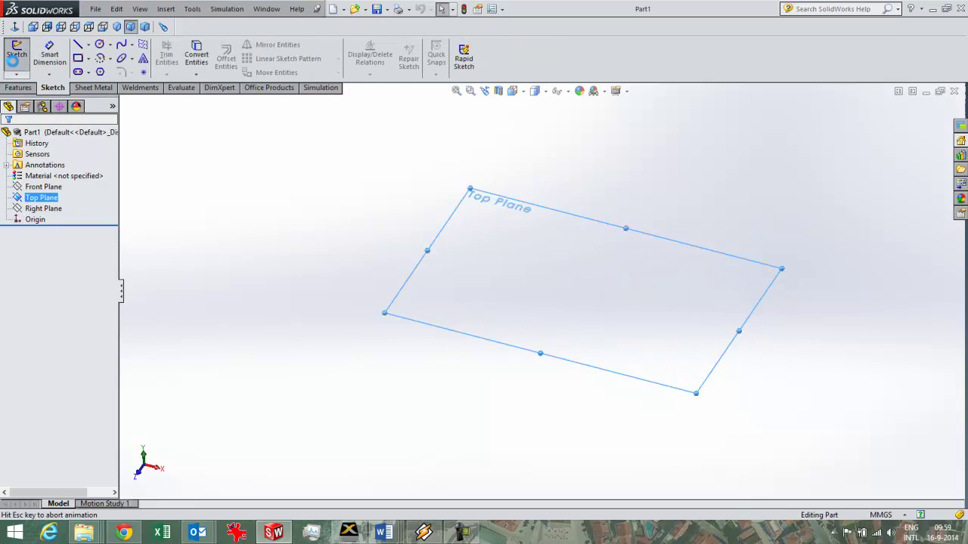
pyautogui.click(79, 59)
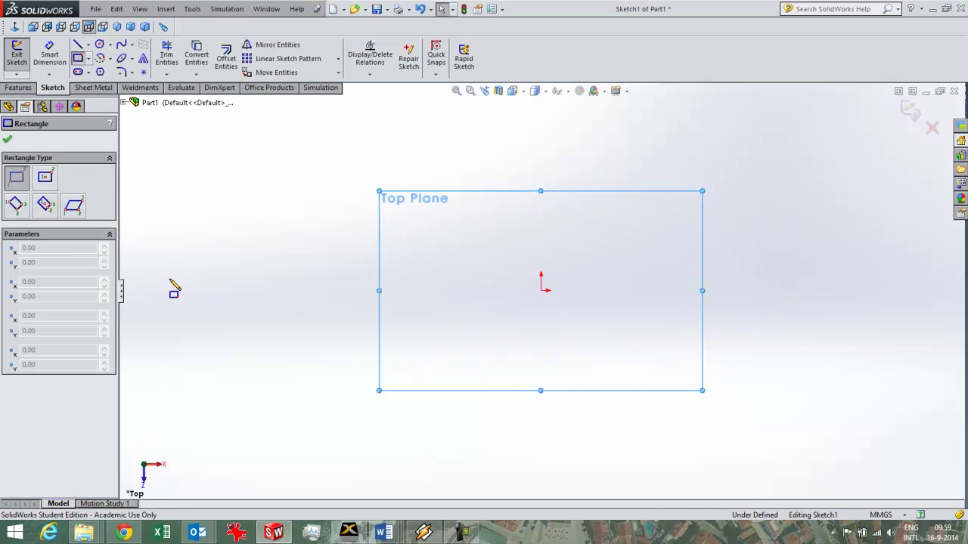
pyautogui.click(540, 290)
pyautogui.click(754, 396)
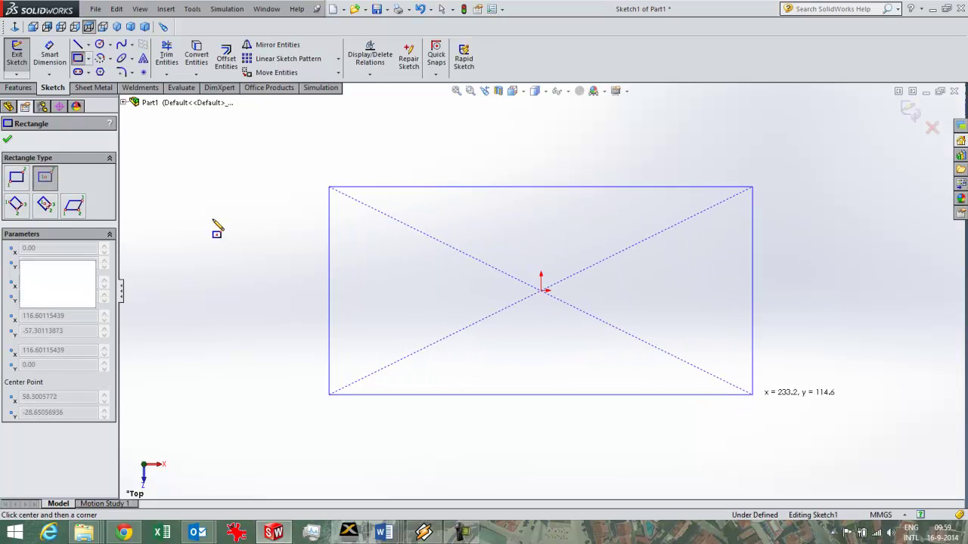
# Dimension the rectangle 200 × 100 mm and extrude it 10 mm into a plate
pyautogui.press('d')
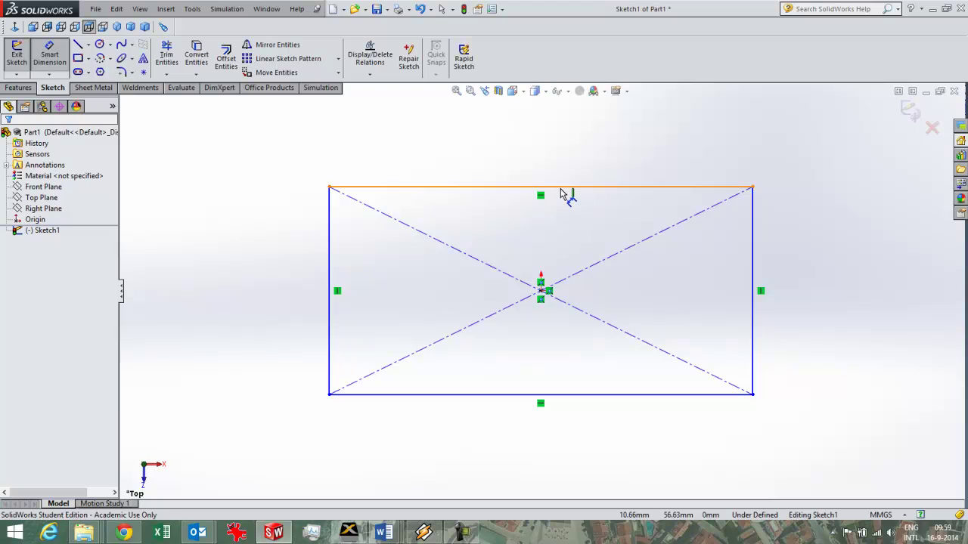
pyautogui.click(561, 187)
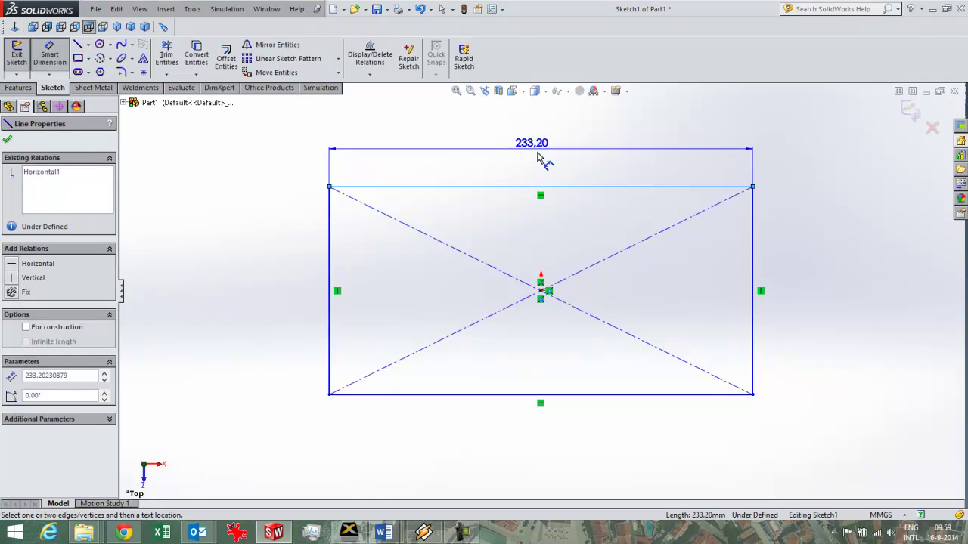
pyautogui.click(542, 154)
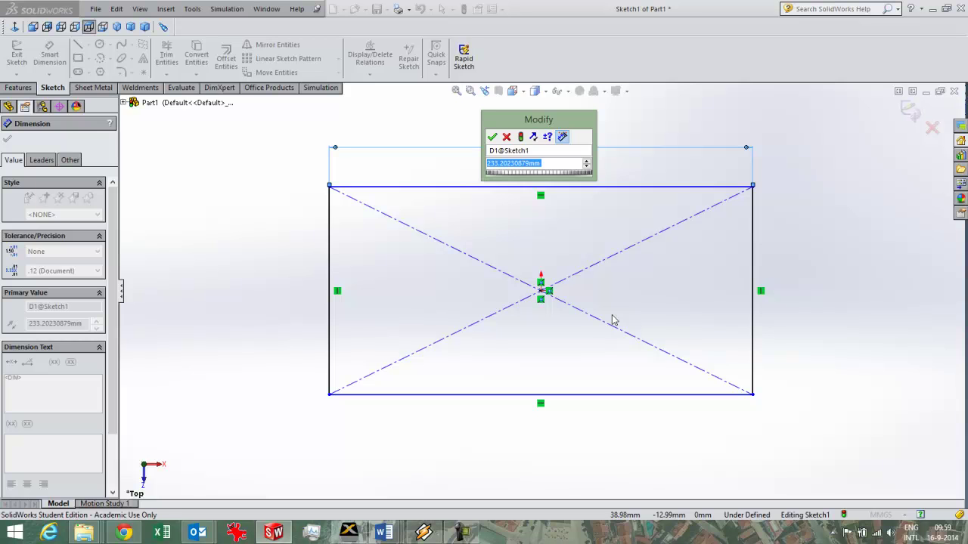
pyautogui.write('200')
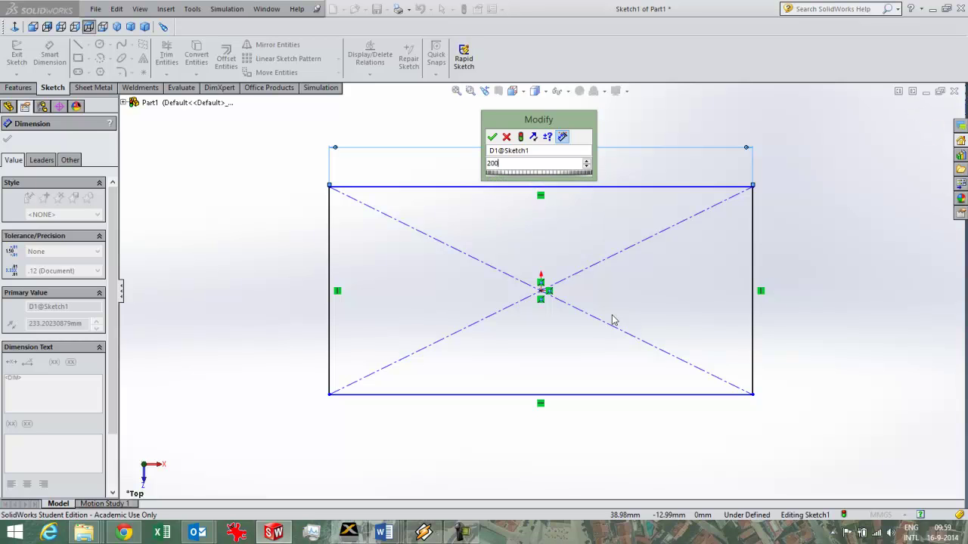
pyautogui.press('Return')
pyautogui.click(327, 325)
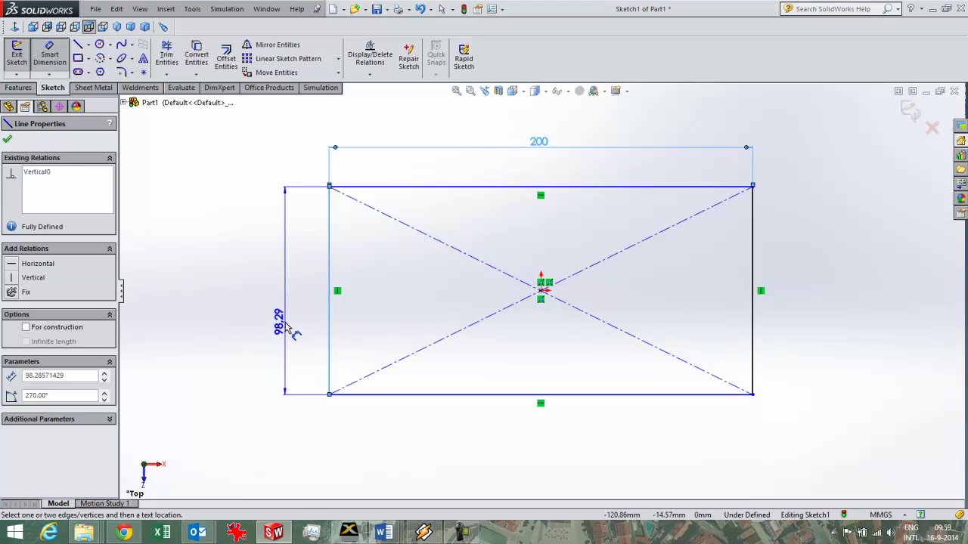
pyautogui.click(284, 327)
pyautogui.write('100')
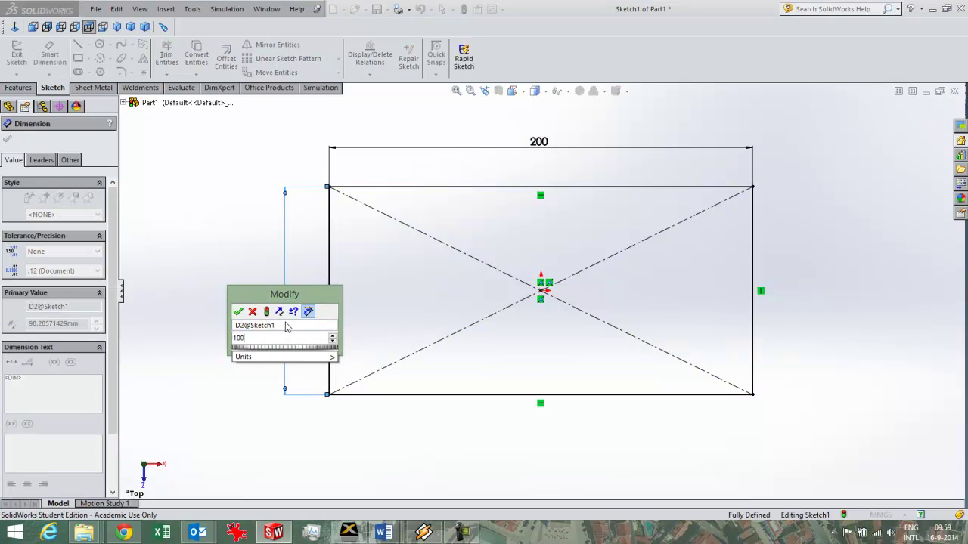
pyautogui.press('Return')
pyautogui.click(6, 140)
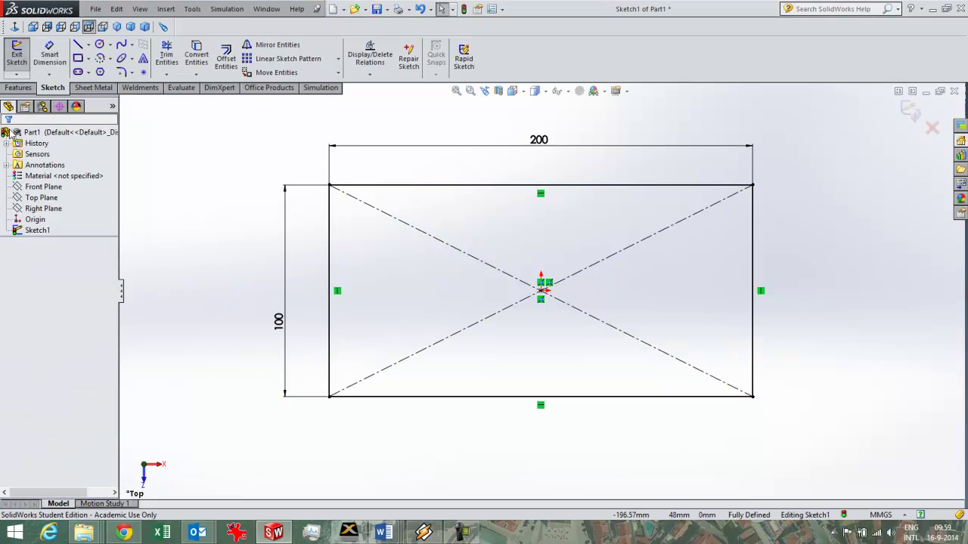
pyautogui.click(18, 88)
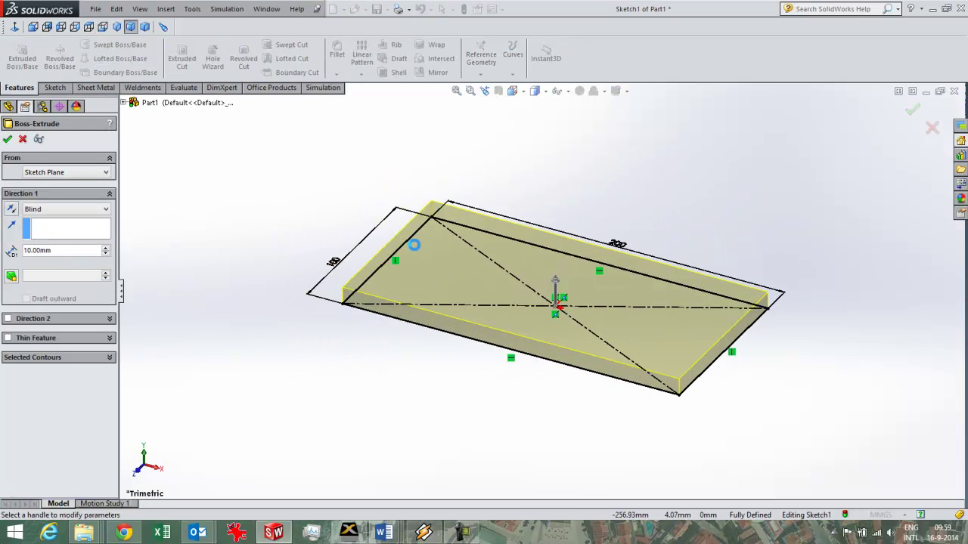
pyautogui.press('Return')
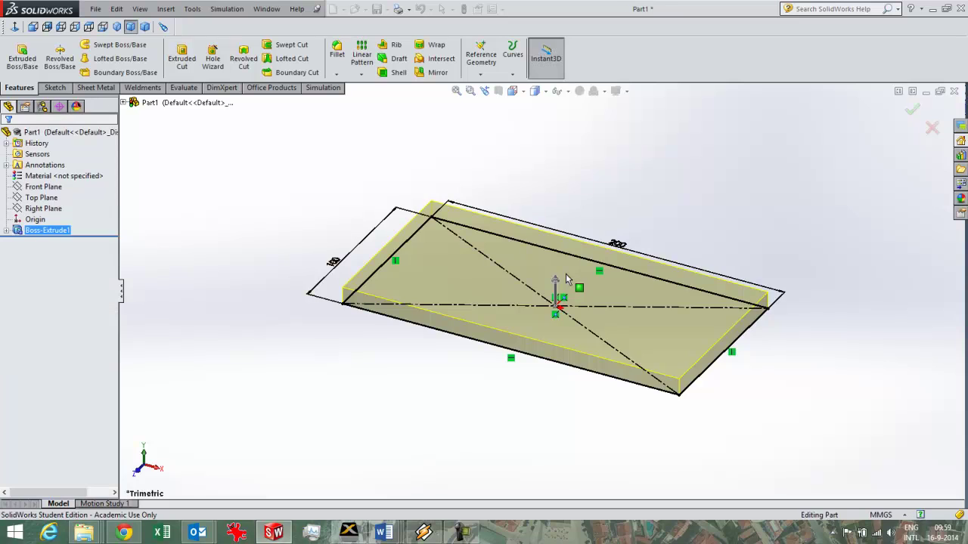
# Sketch a 40 mm diameter circle at the centre of the plate's top face
pyautogui.click(57, 87)
pyautogui.click(98, 45)
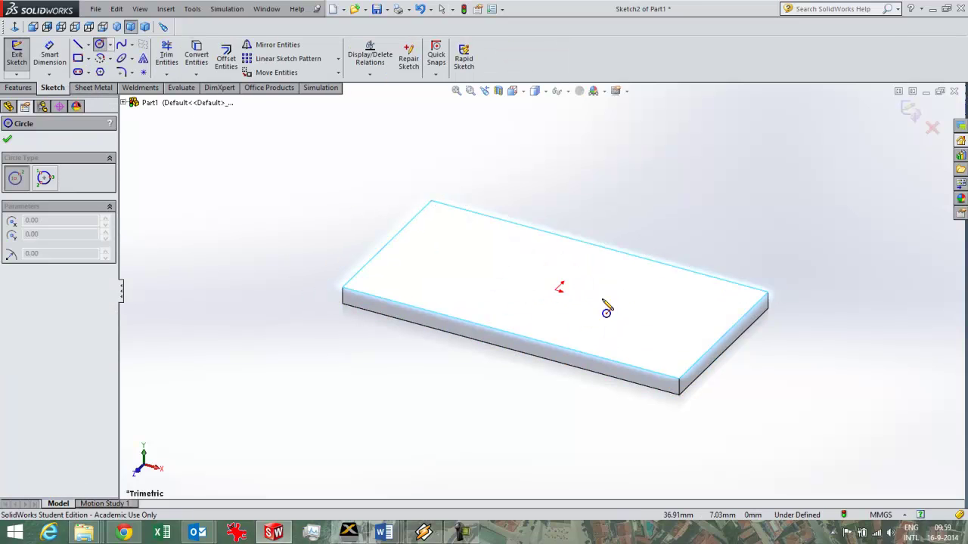
pyautogui.click(558, 289)
pyautogui.click(569, 314)
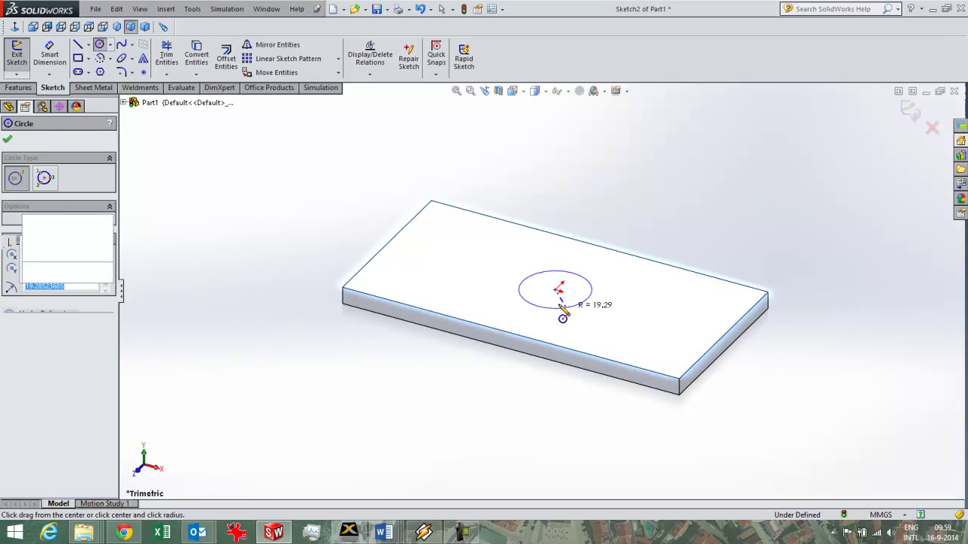
pyautogui.press('d')
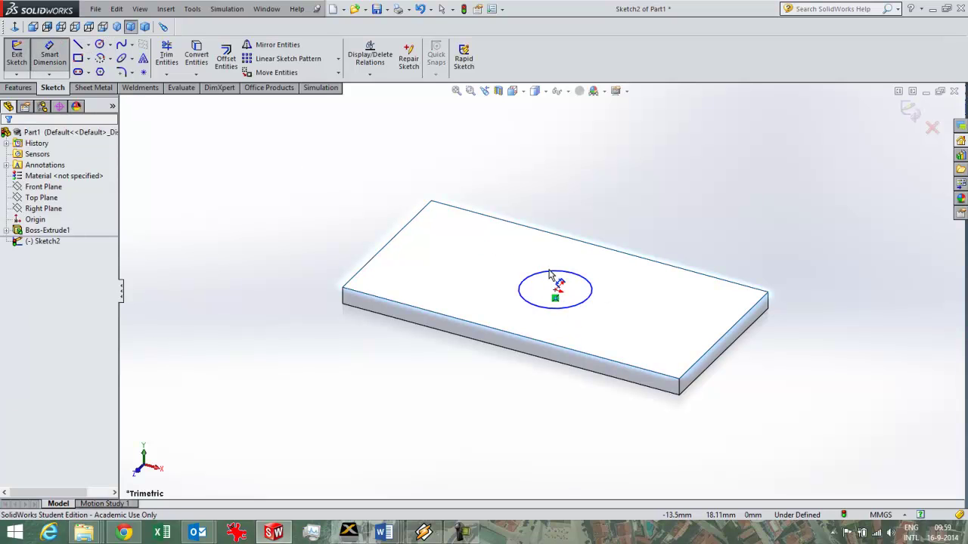
pyautogui.click(551, 272)
pyautogui.click(606, 203)
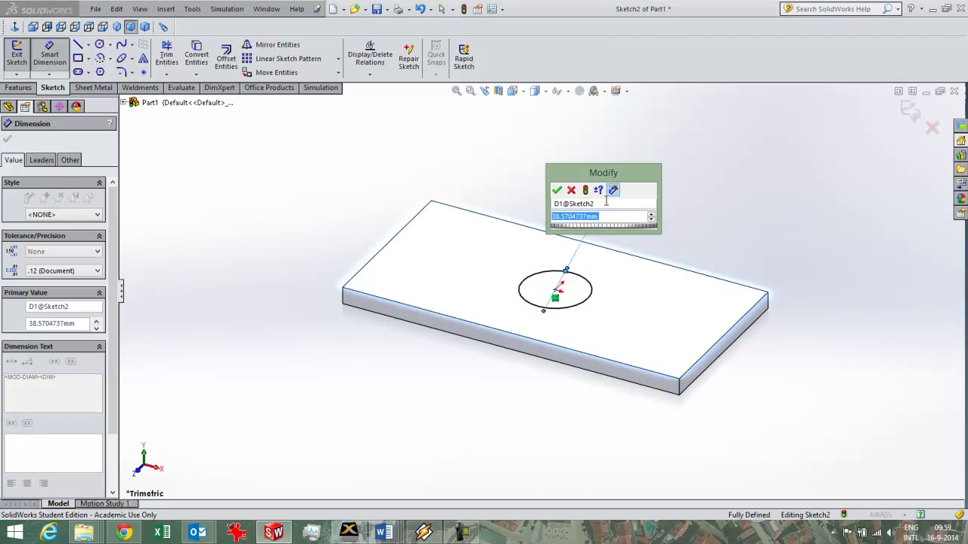
pyautogui.write('40')
pyautogui.press('Return')
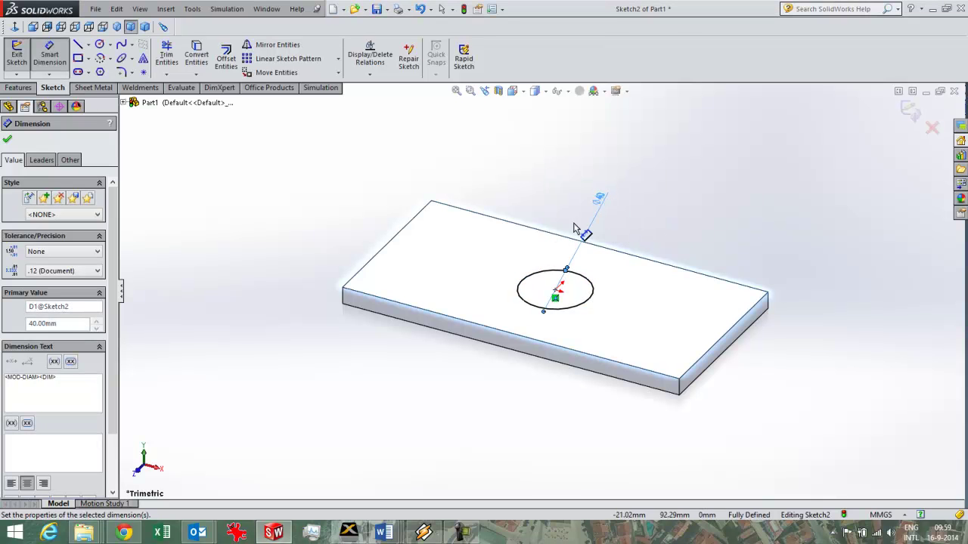
# Extruded-cut the circle through the plate to make the hole
pyautogui.click(19, 88)
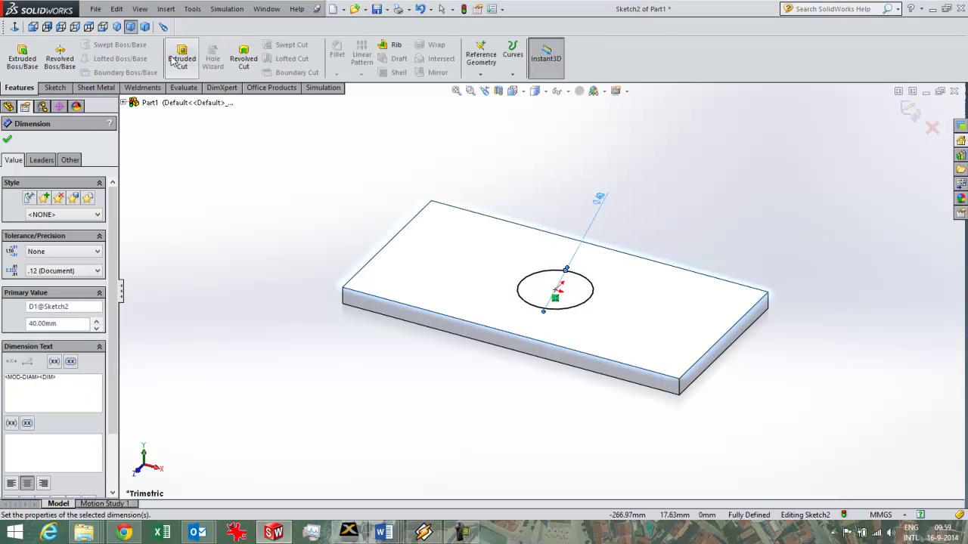
pyautogui.click(182, 58)
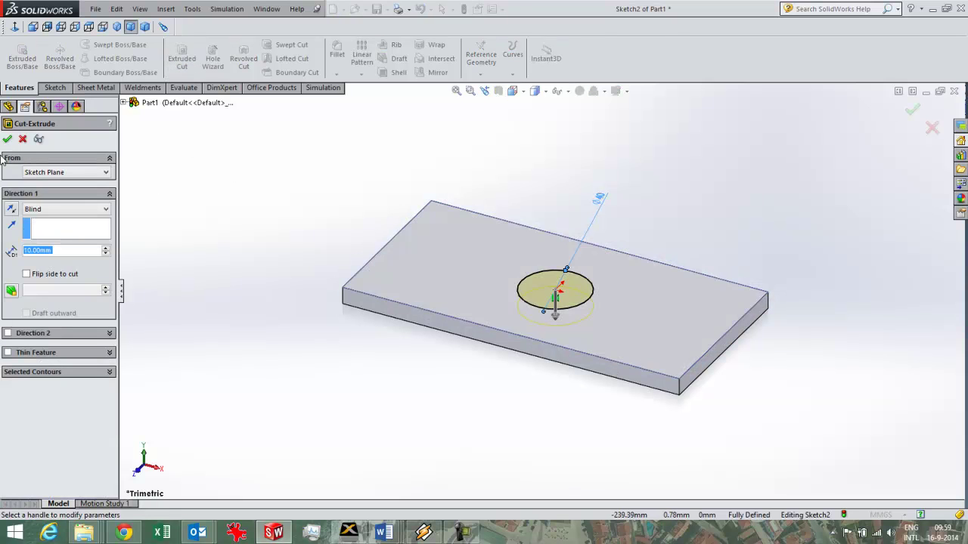
pyautogui.click(7, 139)
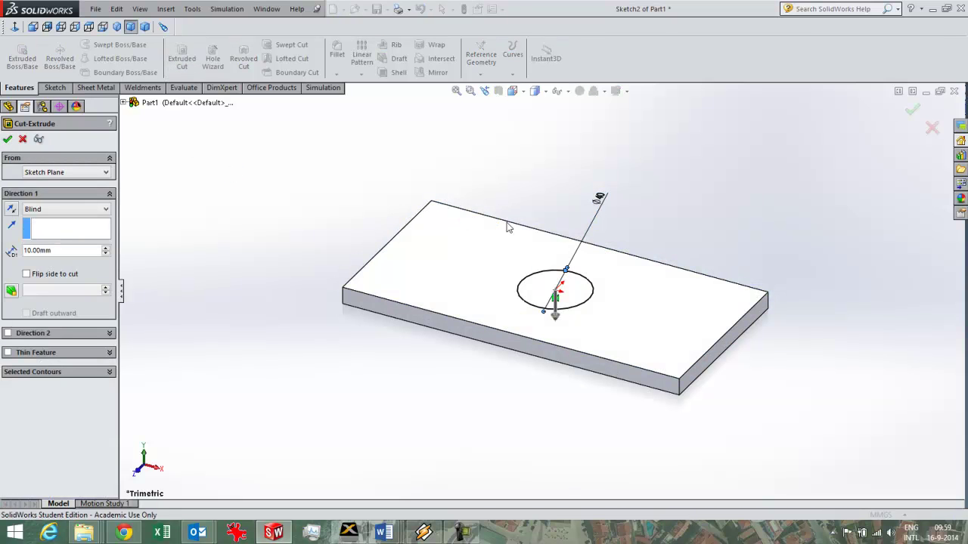
pyautogui.moveTo(507, 227); pyautogui.dragTo(522, 264, button='middle')
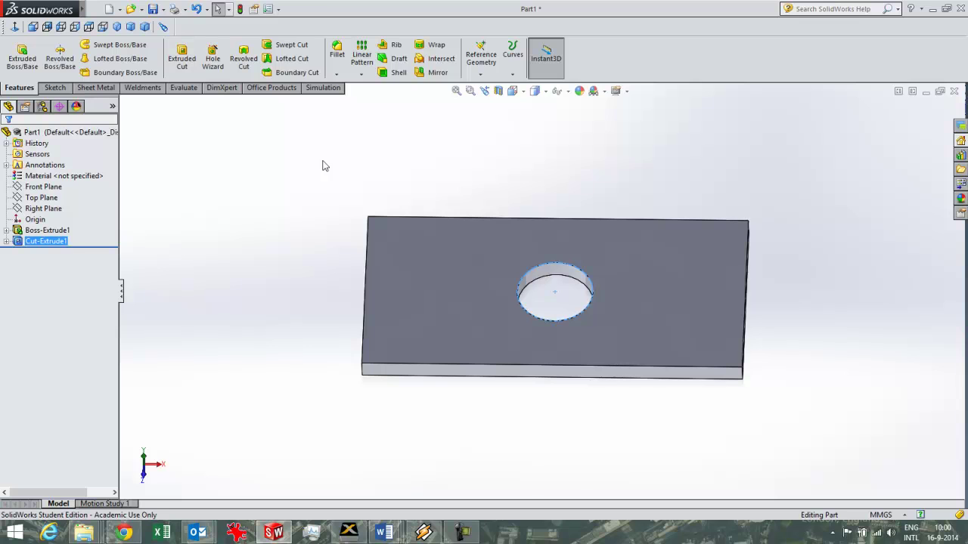
# Browse the Help menu, orbit the plate to a frontal view, and go to the Tools menu
pyautogui.click(296, 9)
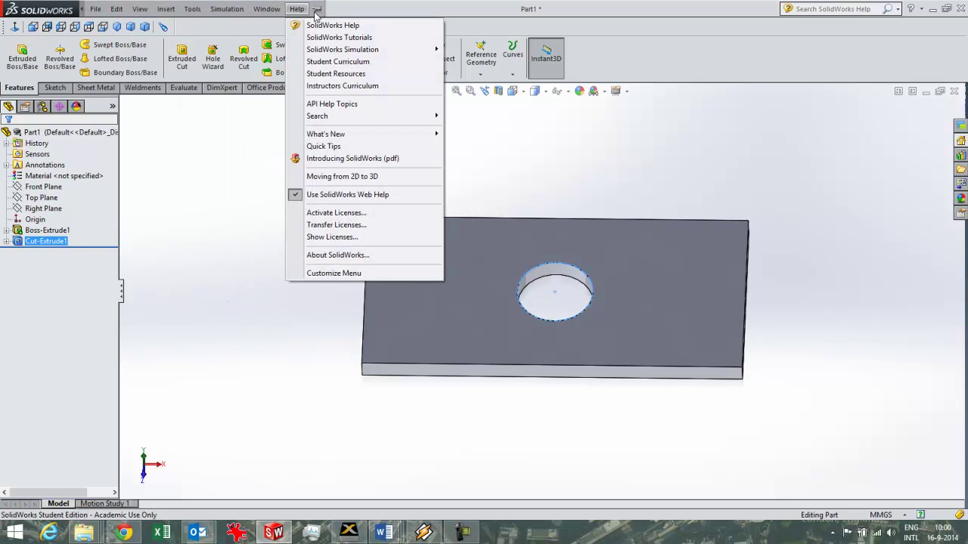
pyautogui.click(317, 9)
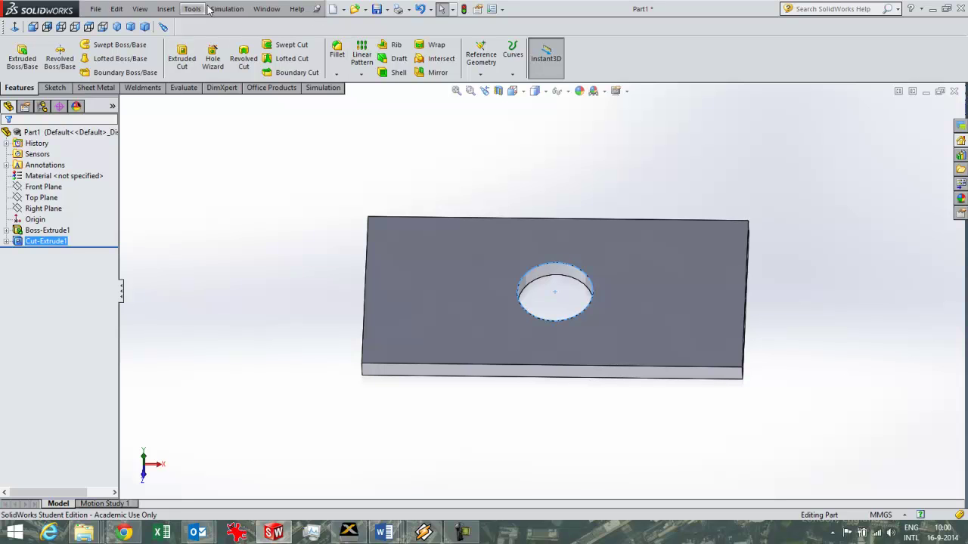
pyautogui.moveTo(405, 176)
pyautogui.mouseDown(button='middle')
pyautogui.moveTo(467, 188)
pyautogui.moveTo(467, 204)
pyautogui.moveTo(421, 184)
pyautogui.mouseUp(button='middle')
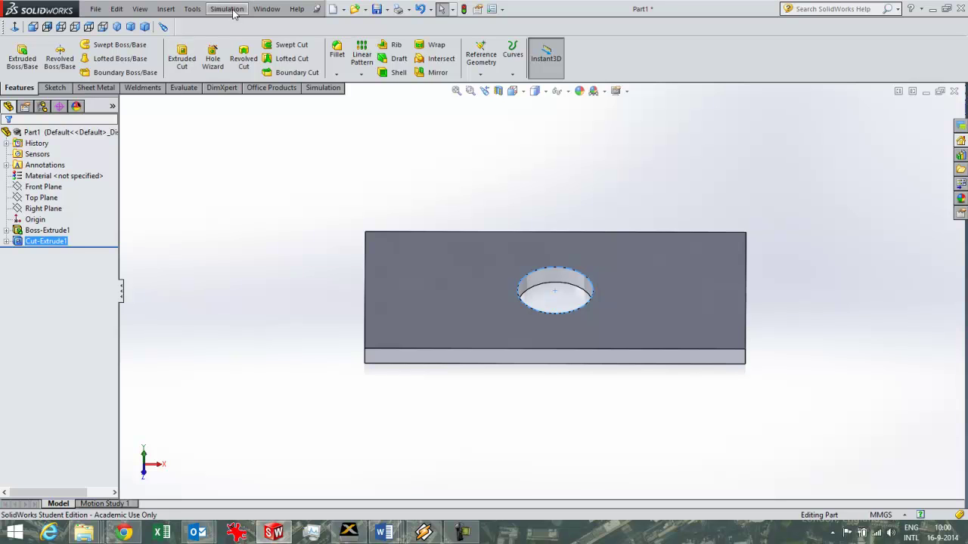
pyautogui.click(193, 10)
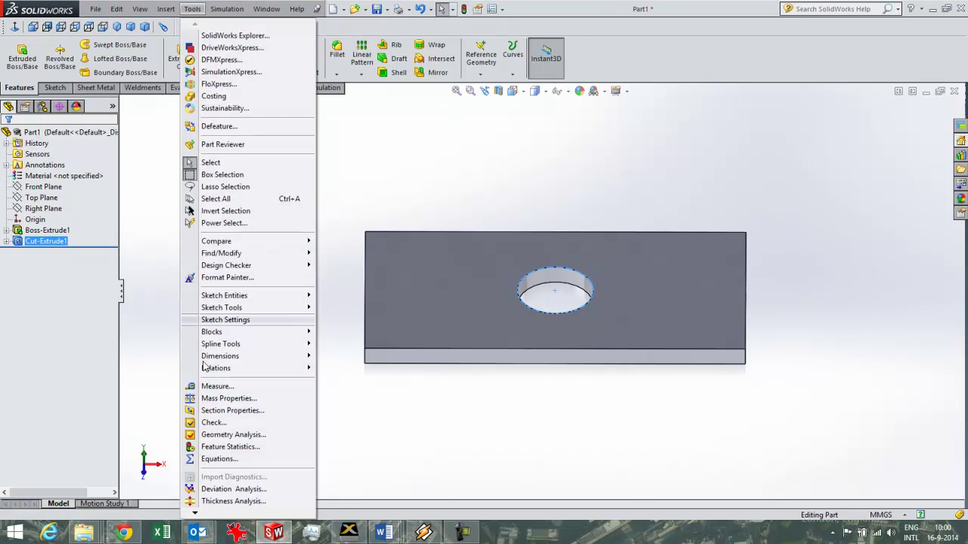
# Open Add-Ins from the Tools menu and tick SolidWorks Simulation
pyautogui.moveTo(222, 516)
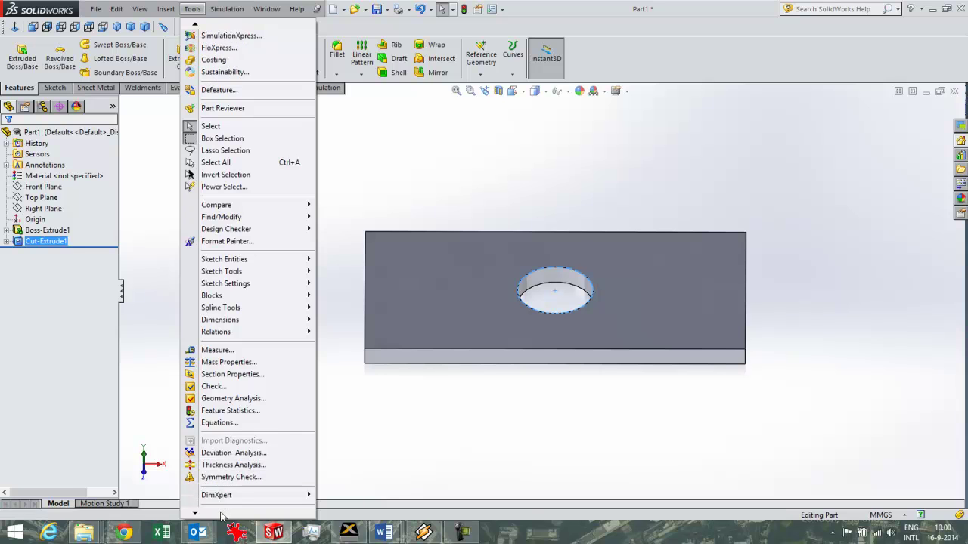
pyautogui.click(223, 480)
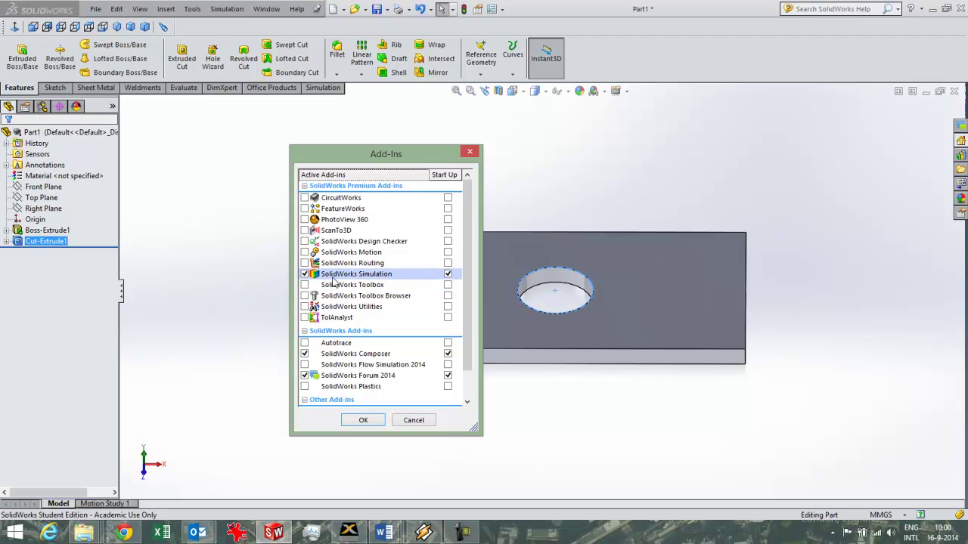
pyautogui.click(304, 274)
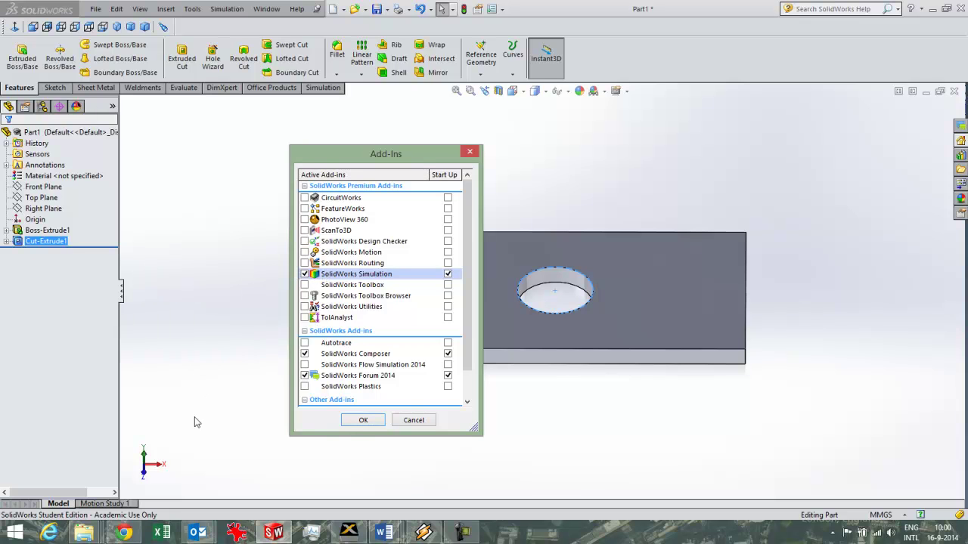
pyautogui.click(12, 534)
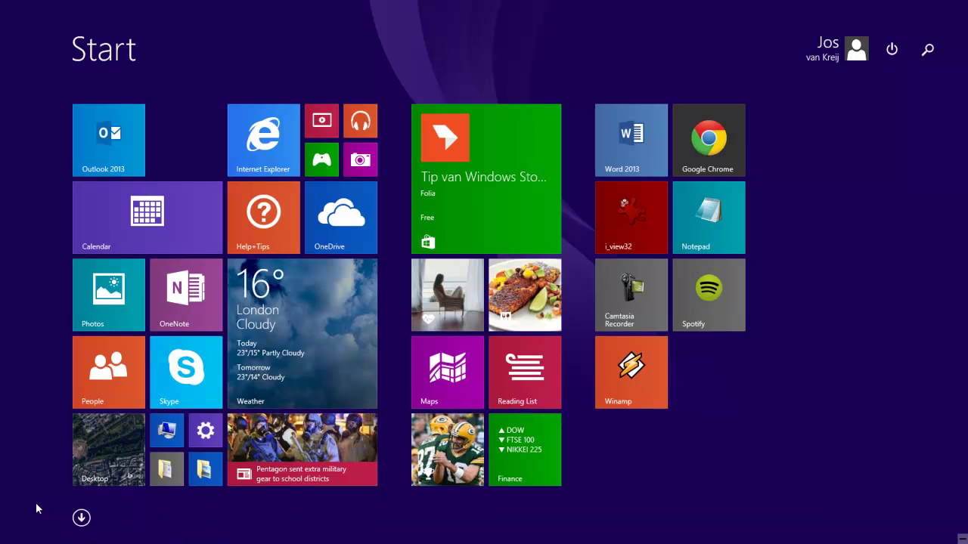
pyautogui.press('super+s')
pyautogui.write('solid')
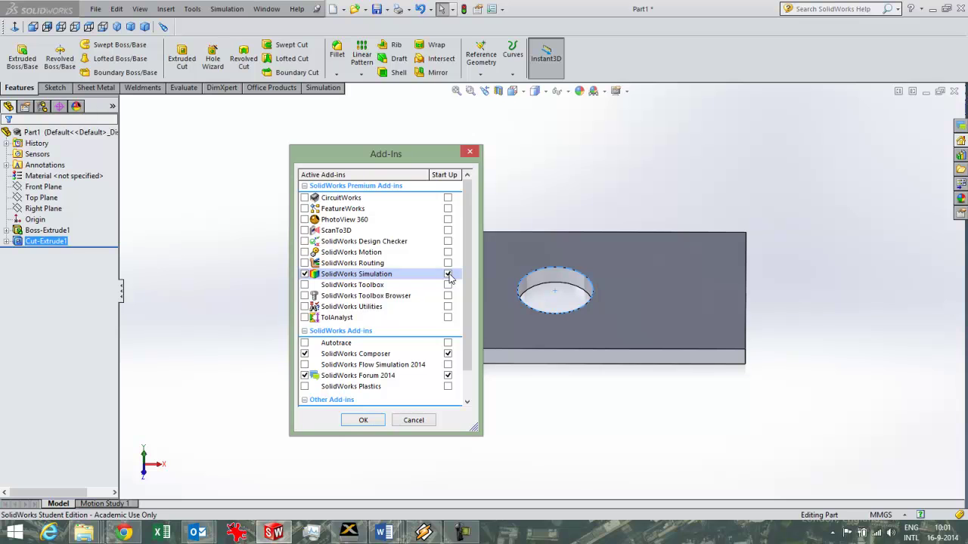
# Confirm the add-ins, dismiss the Motion Study options, return to the Model tab and show Simulation commands
pyautogui.click(376, 422)
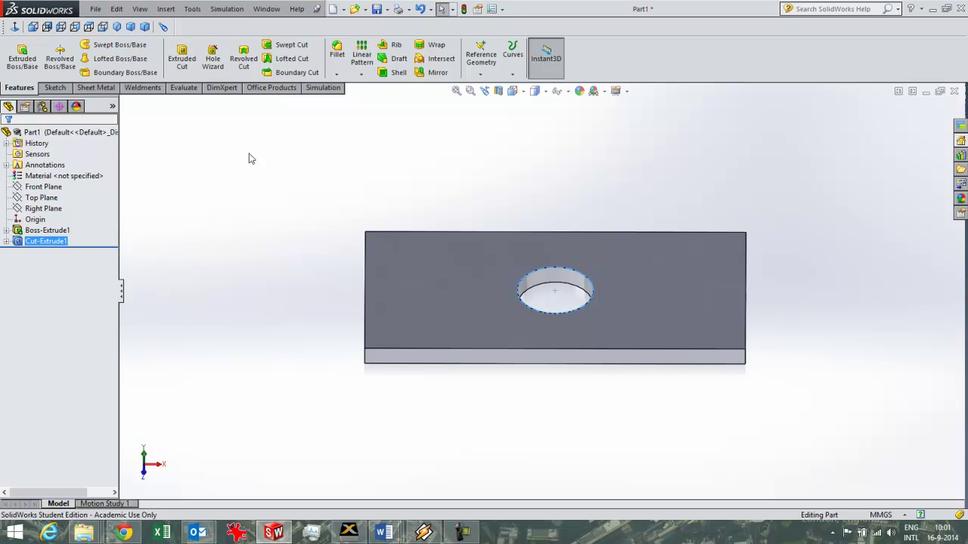
pyautogui.rightClick(110, 505)
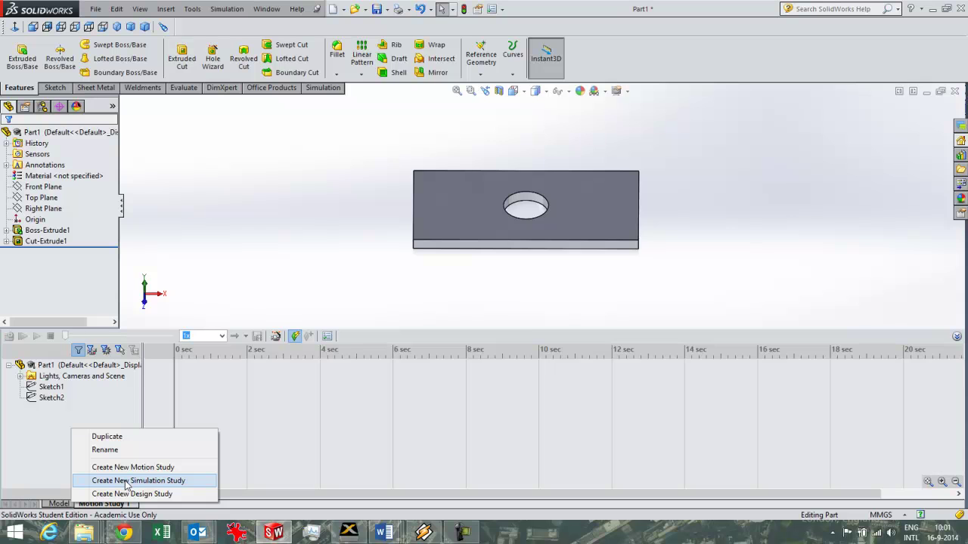
pyautogui.click(274, 265)
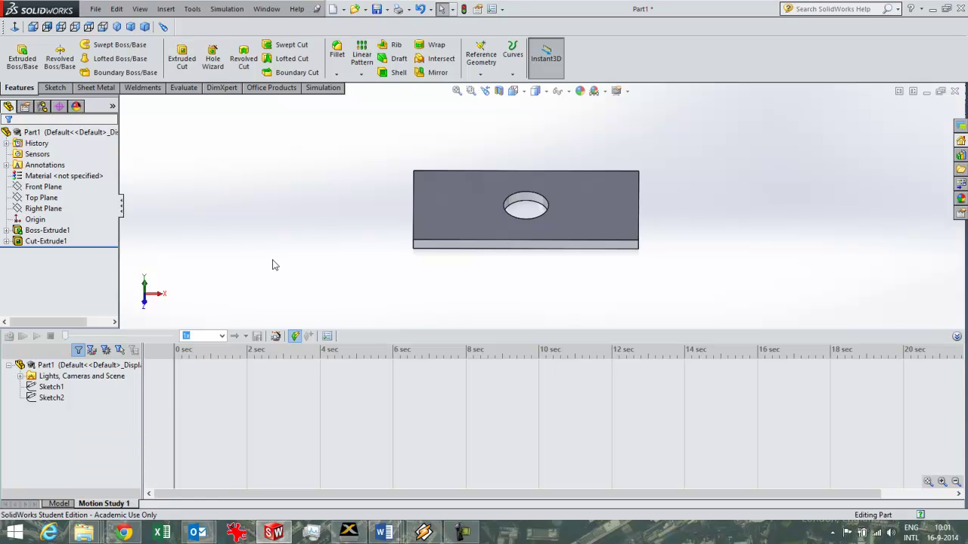
pyautogui.click(58, 503)
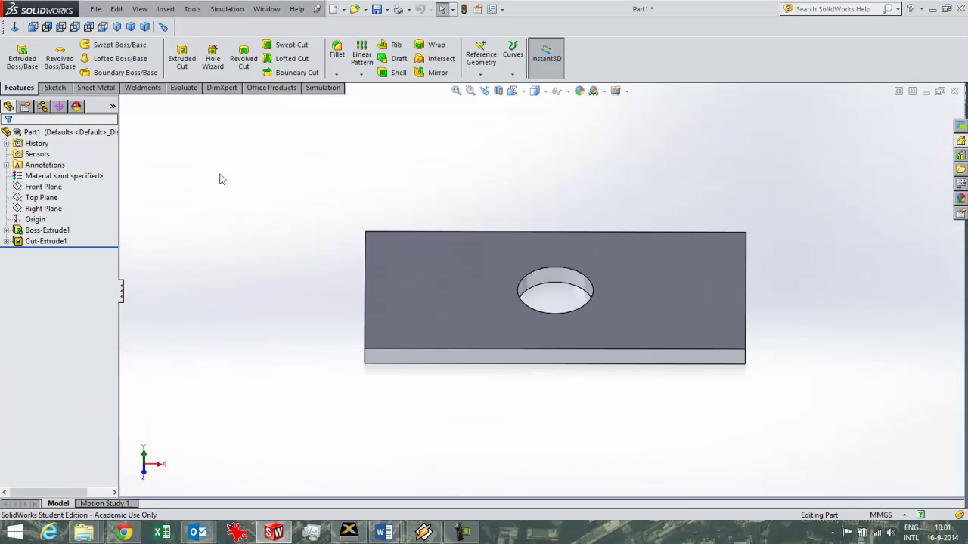
pyautogui.click(227, 9)
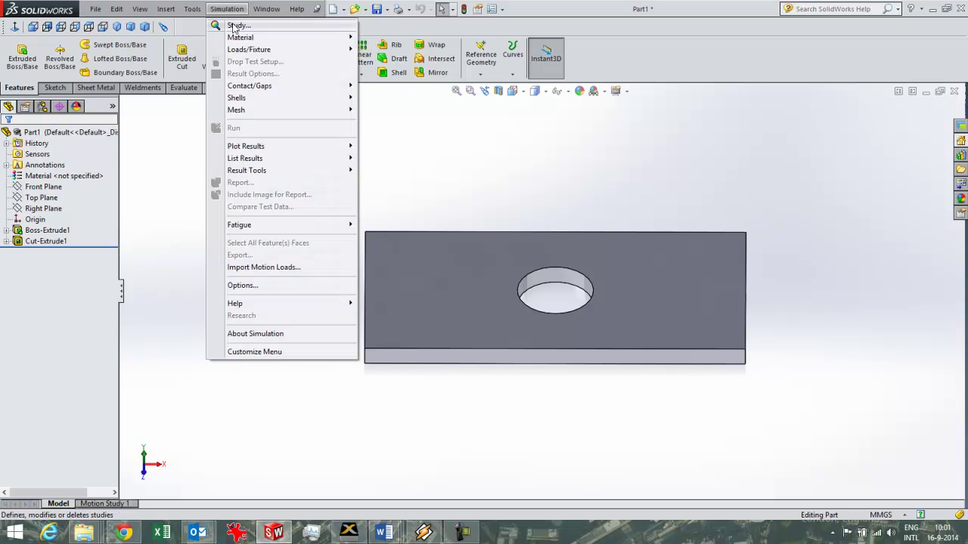
# Start a new Static study named Static 1, orbiting the plate slightly
pyautogui.click(236, 25)
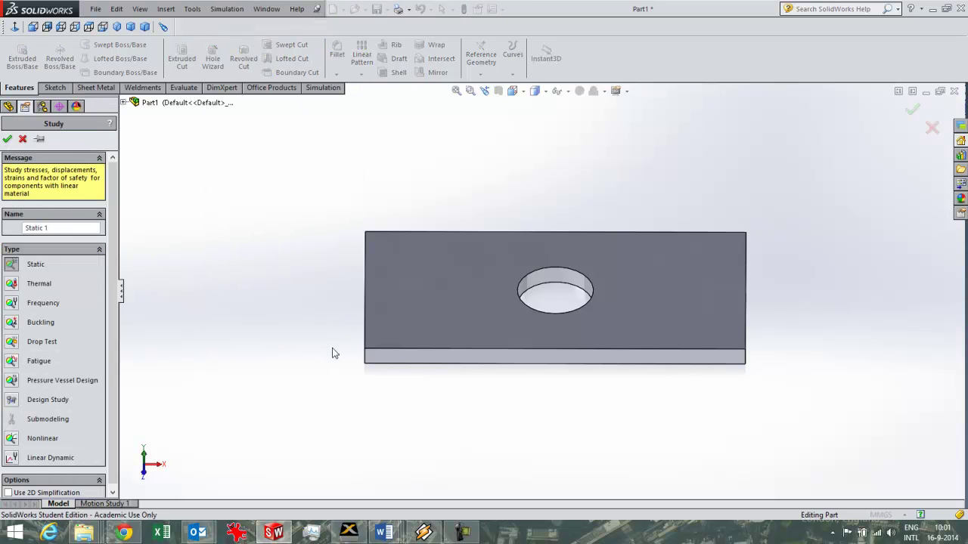
pyautogui.moveTo(632, 322); pyautogui.dragTo(634, 345, button='middle')
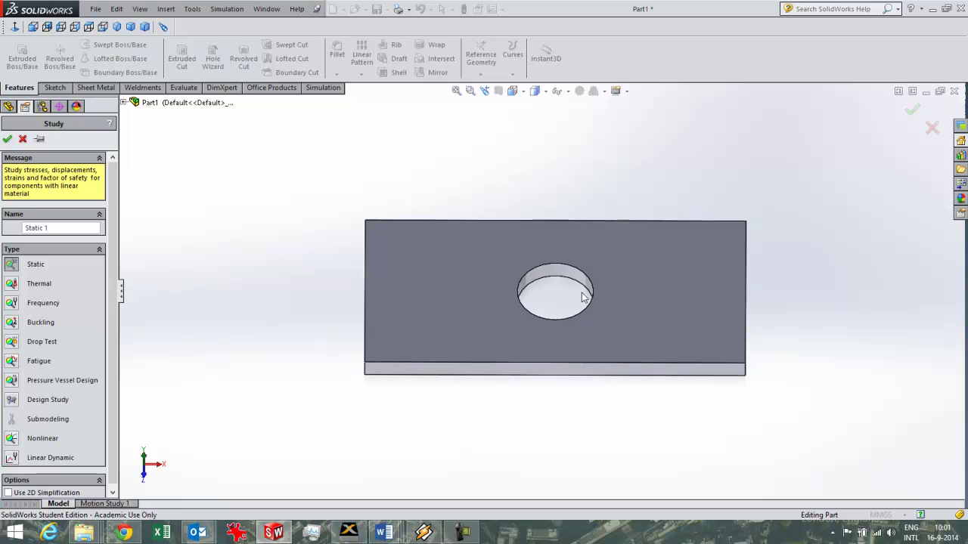
pyautogui.scroll(-2, 588, 358)
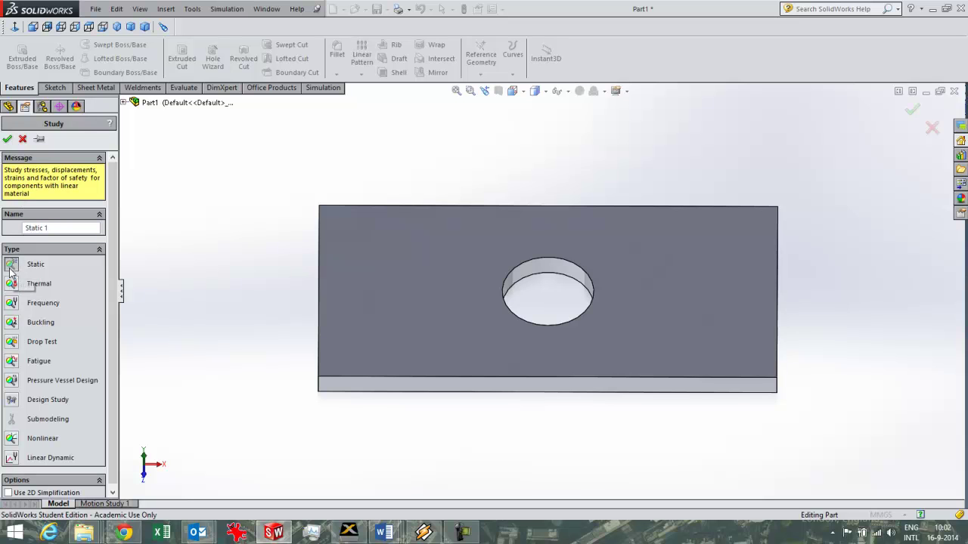
# Confirm the Static 1 study and assign Plain Carbon Steel as the plate's material
pyautogui.click(9, 140)
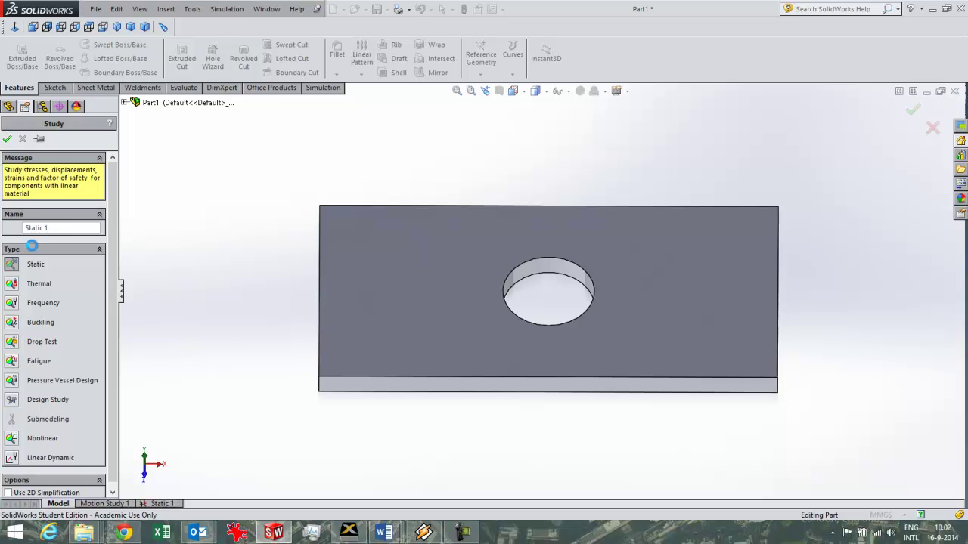
pyautogui.click(47, 302)
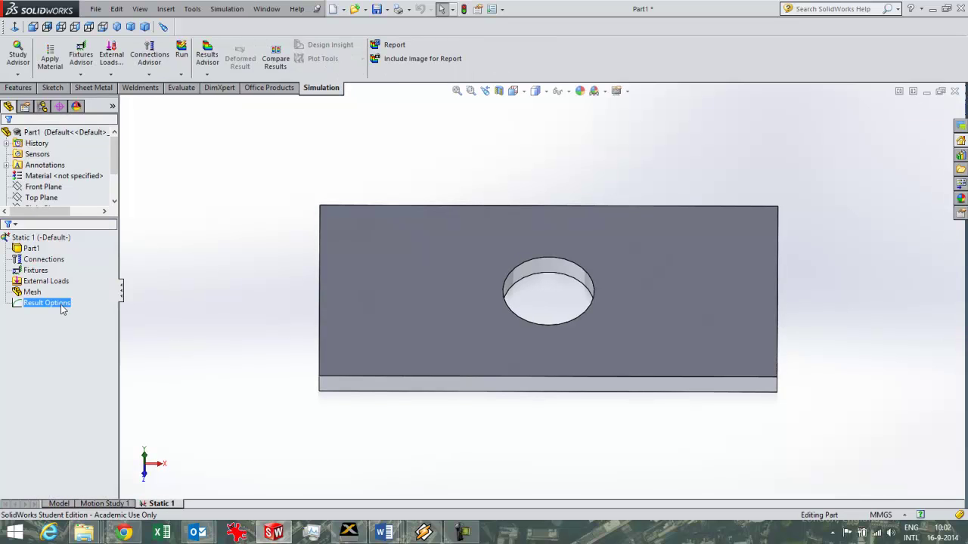
pyautogui.click(23, 249)
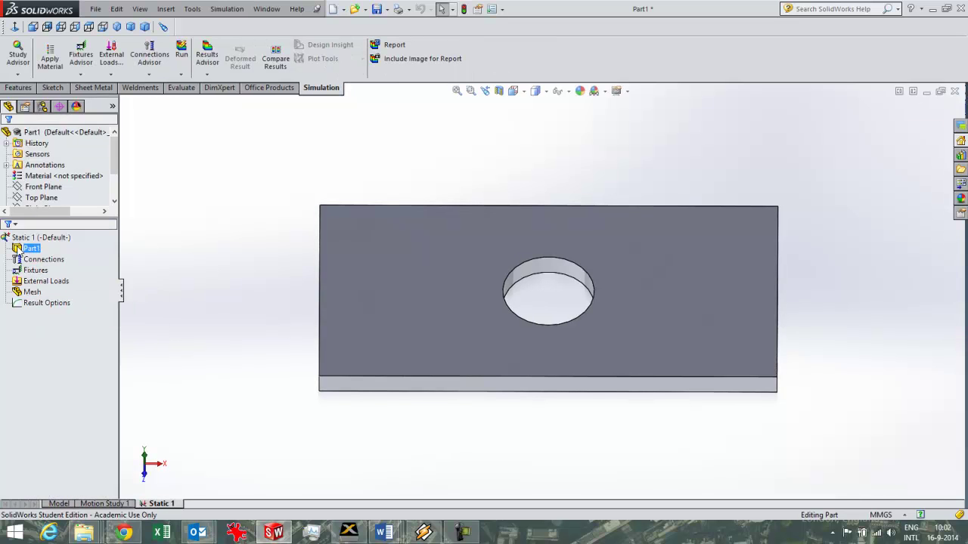
pyautogui.click(45, 176)
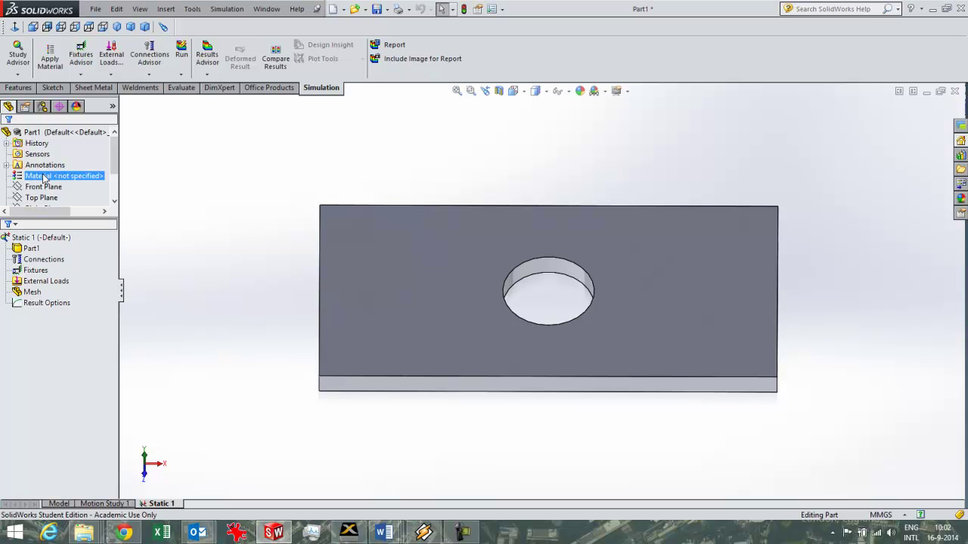
pyautogui.click(30, 249)
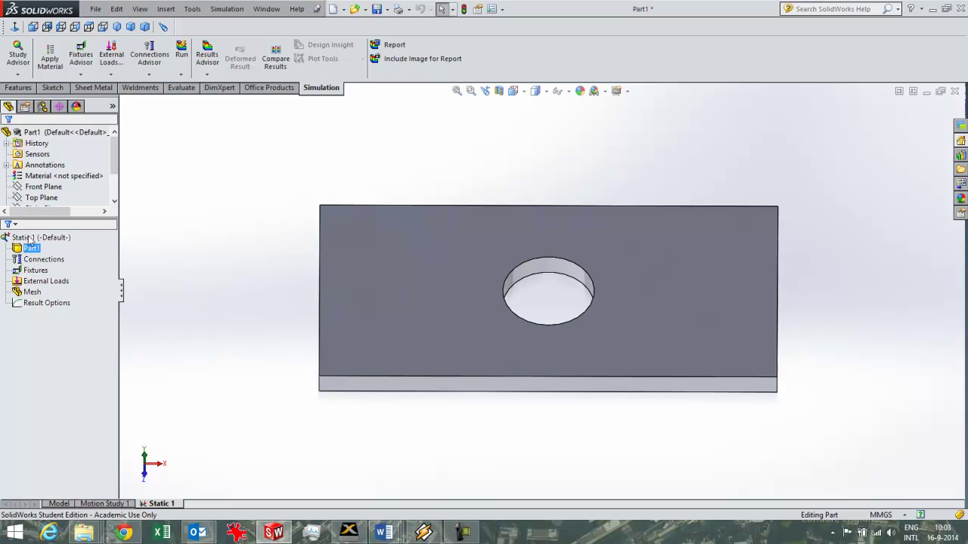
pyautogui.rightClick(47, 177)
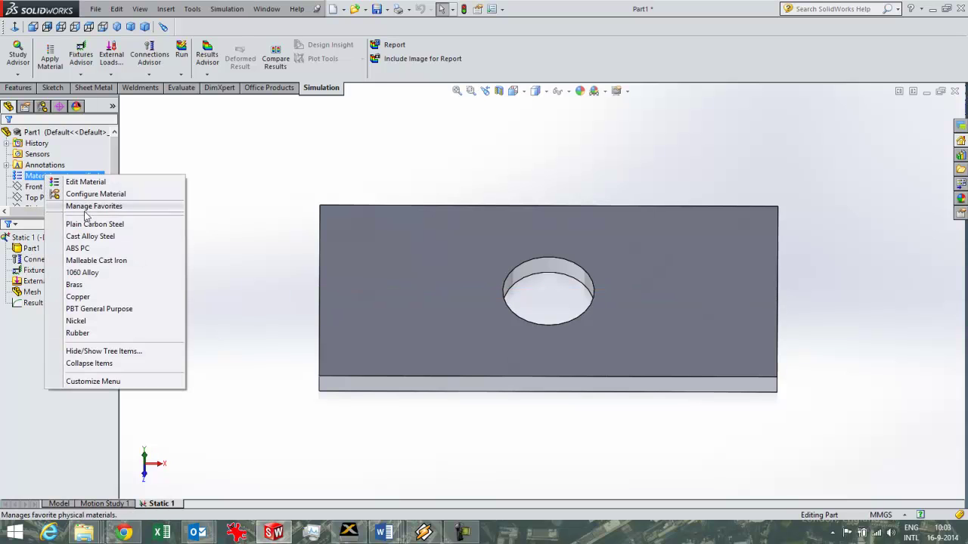
pyautogui.click(95, 224)
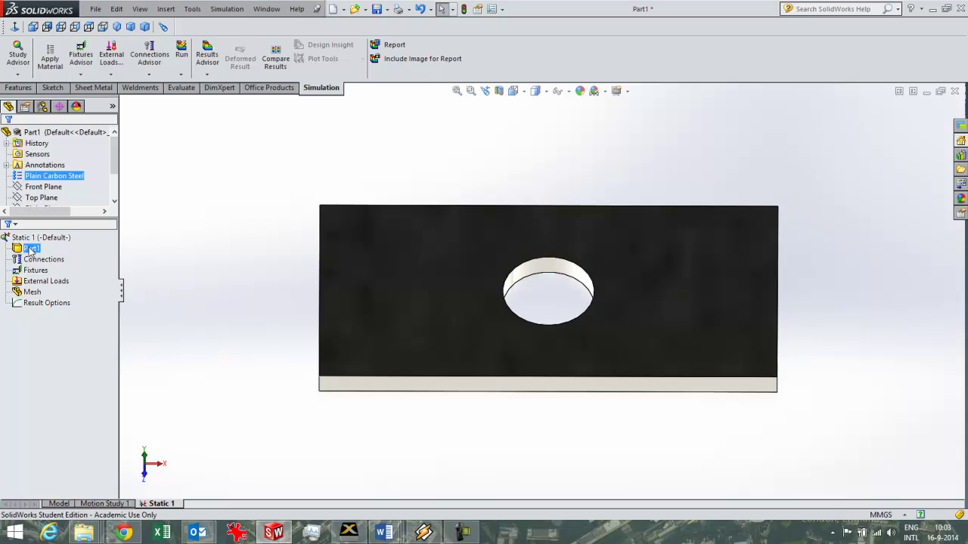
pyautogui.moveTo(336, 262); pyautogui.dragTo(336, 312, button='middle')
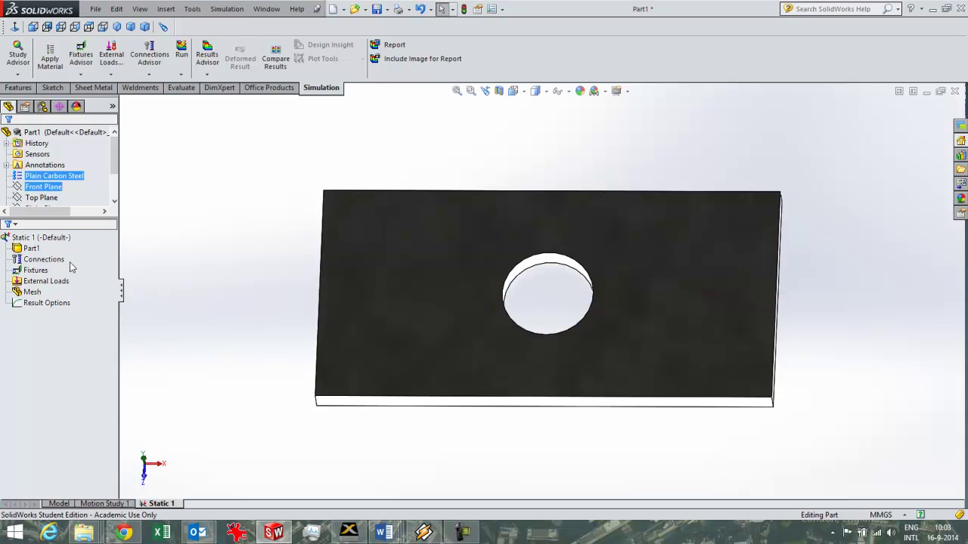
pyautogui.click(39, 250)
# Apply Alloy Steel to Part1 through the study's material editor and close it
pyautogui.rightClick(38, 251)
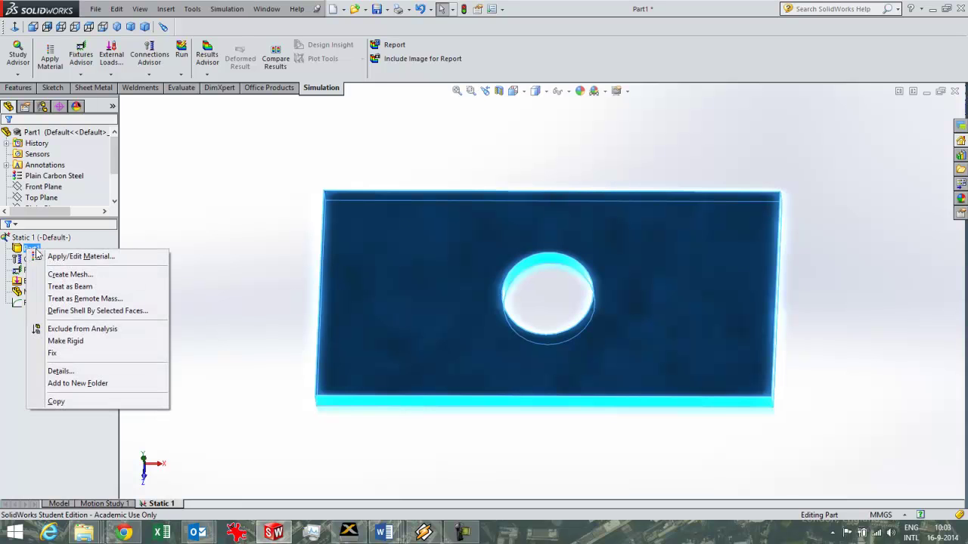
pyautogui.click(46, 257)
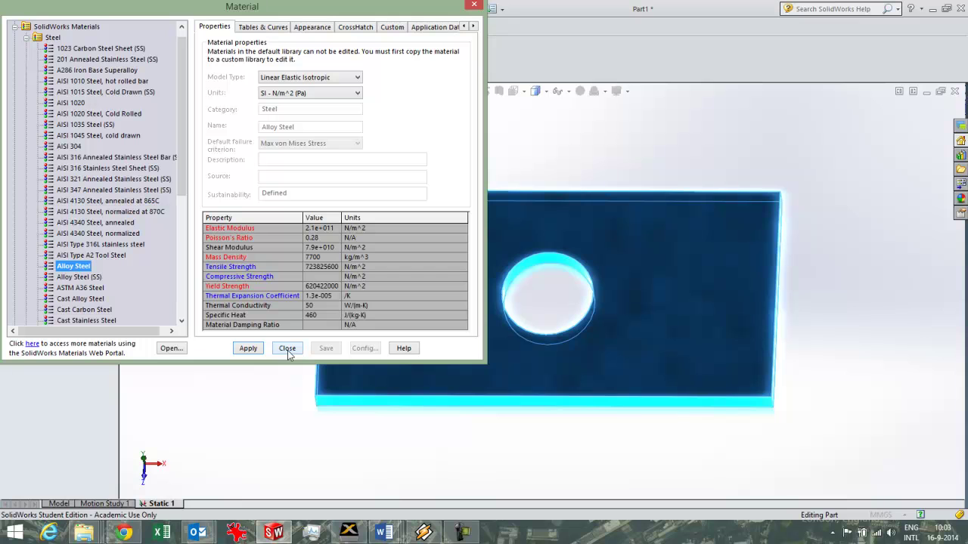
pyautogui.click(249, 348)
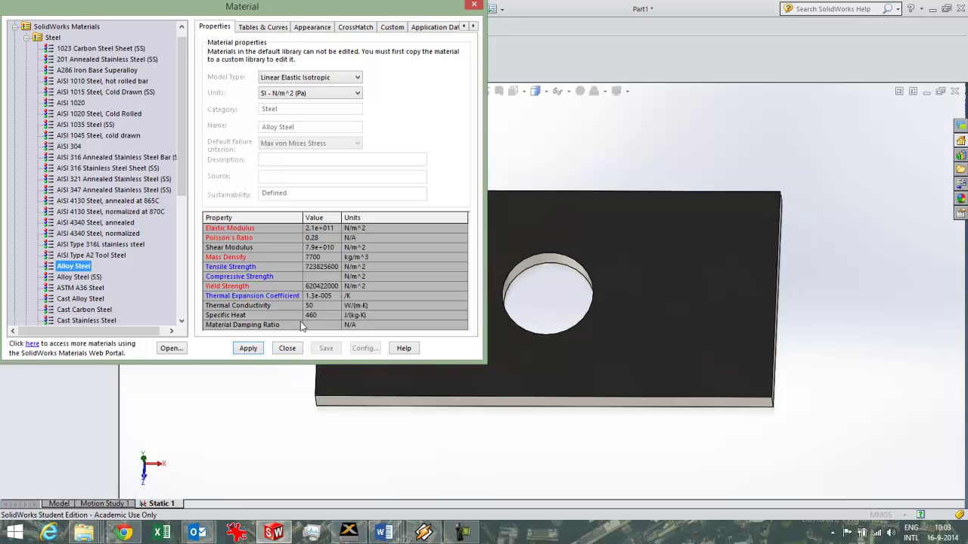
pyautogui.click(288, 348)
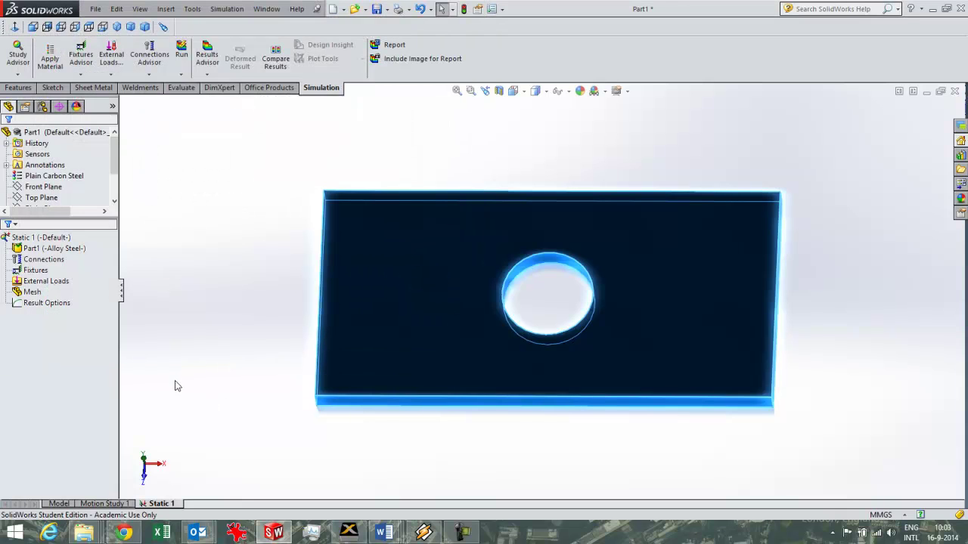
# Add a Fixed Geometry restraint, Fixed-1, on the plate's left end face
pyautogui.click(35, 270)
pyautogui.rightClick(43, 276)
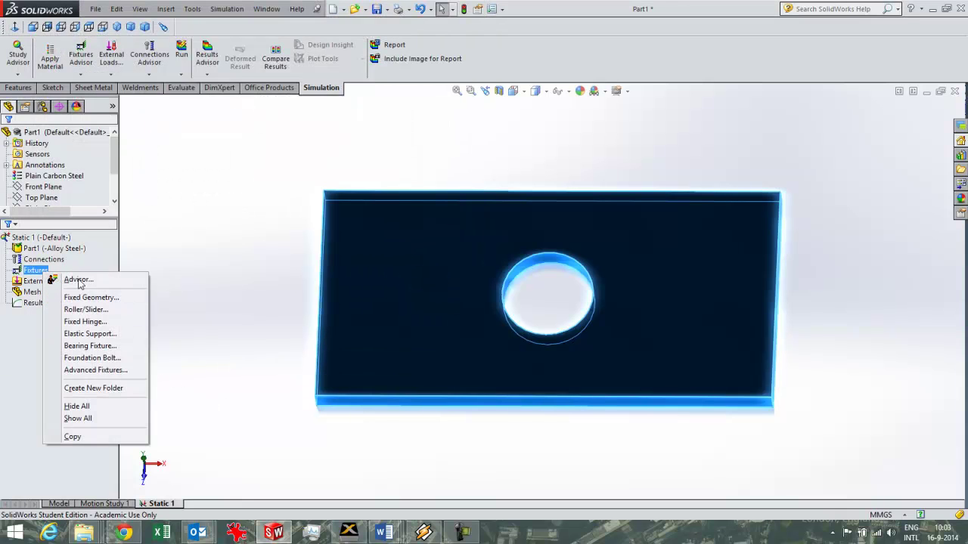
pyautogui.click(92, 298)
pyautogui.moveTo(225, 337); pyautogui.dragTo(281, 313, button='middle')
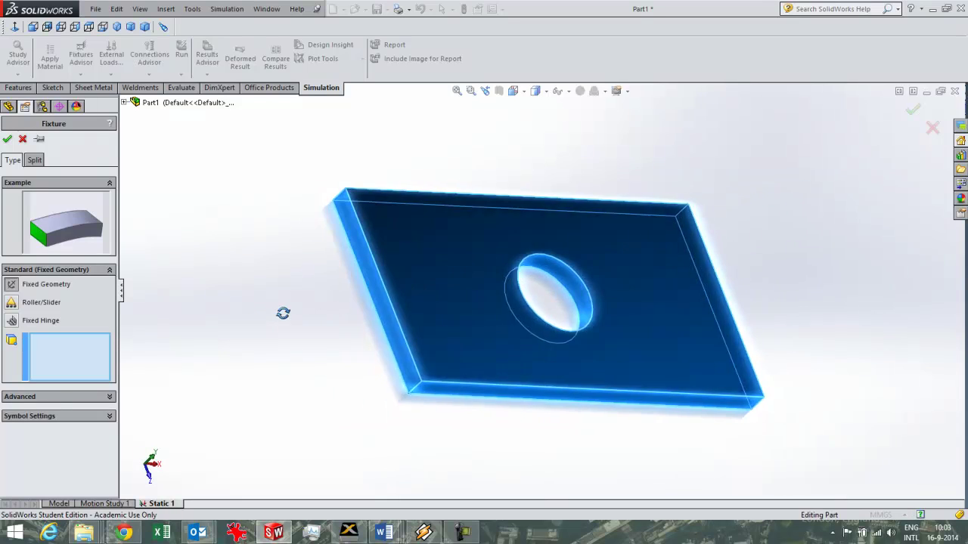
pyautogui.click(389, 320)
pyautogui.moveTo(255, 387); pyautogui.dragTo(286, 501, button='middle')
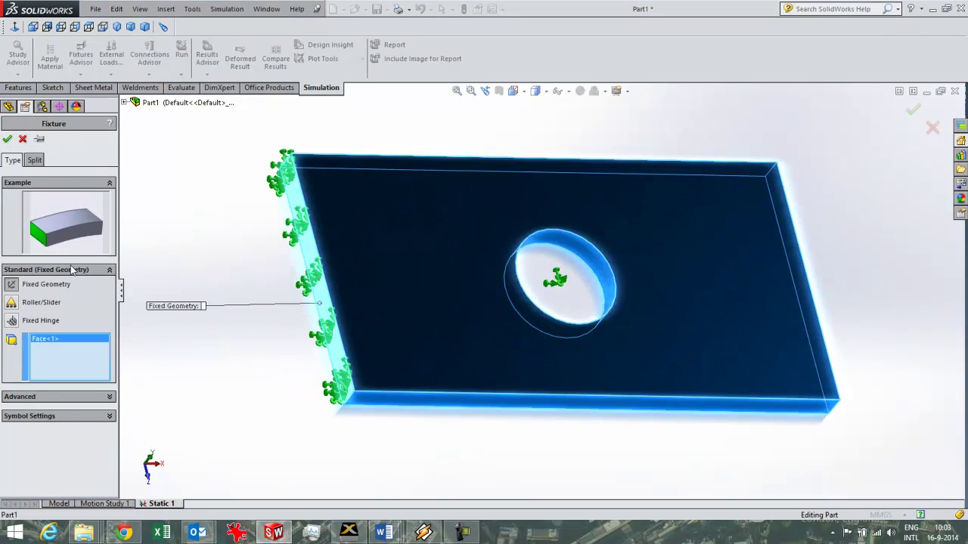
pyautogui.click(7, 139)
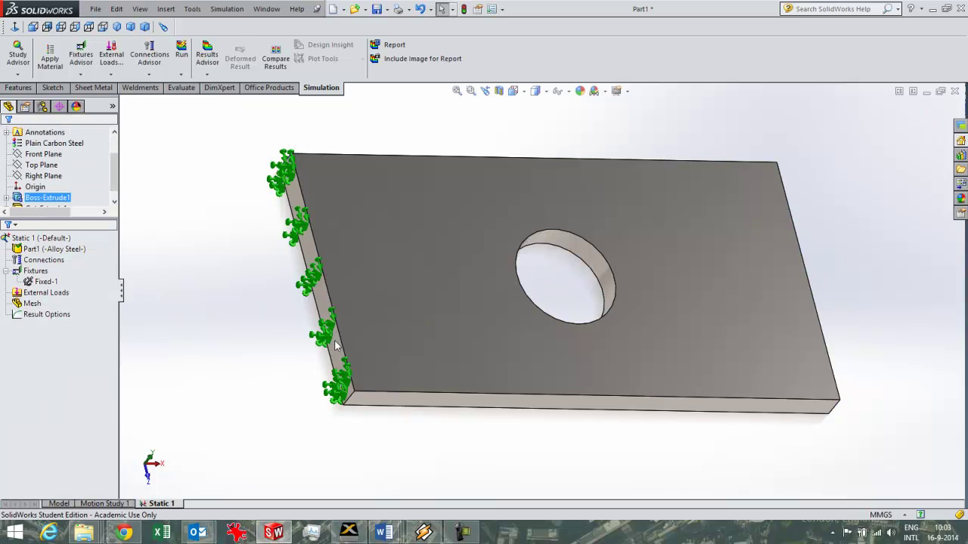
pyautogui.moveTo(434, 448); pyautogui.dragTo(437, 370, button='middle')
pyautogui.click(408, 425)
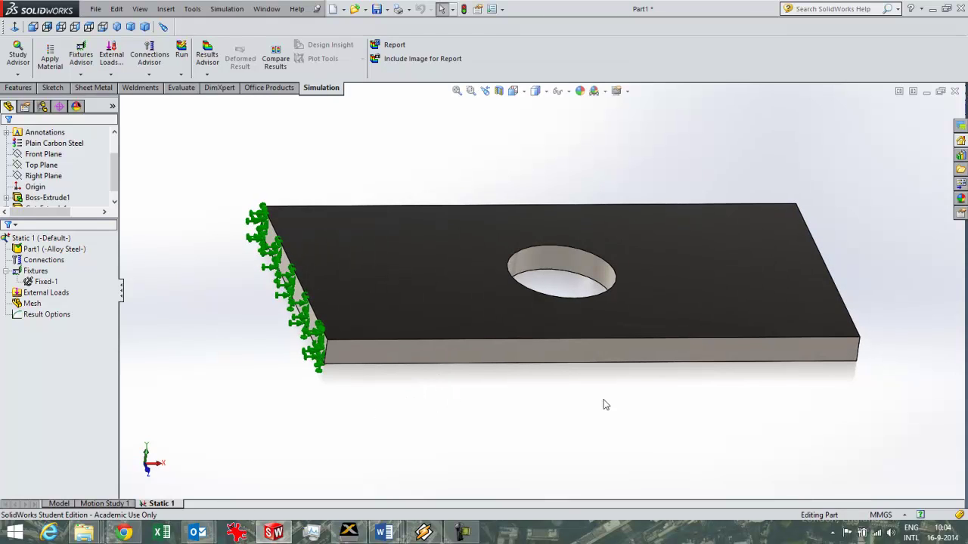
pyautogui.moveTo(602, 417); pyautogui.dragTo(596, 439, button='middle')
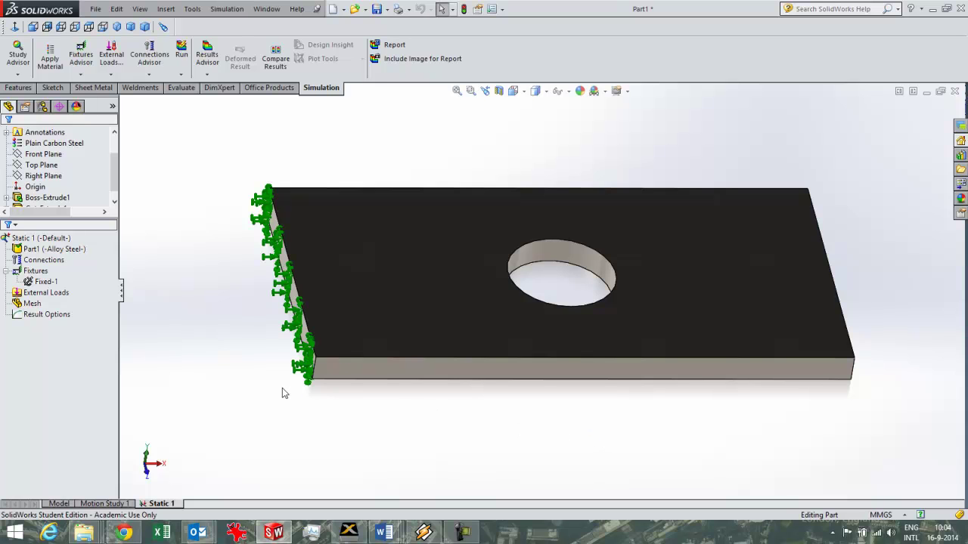
pyautogui.click(35, 271)
pyautogui.click(44, 283)
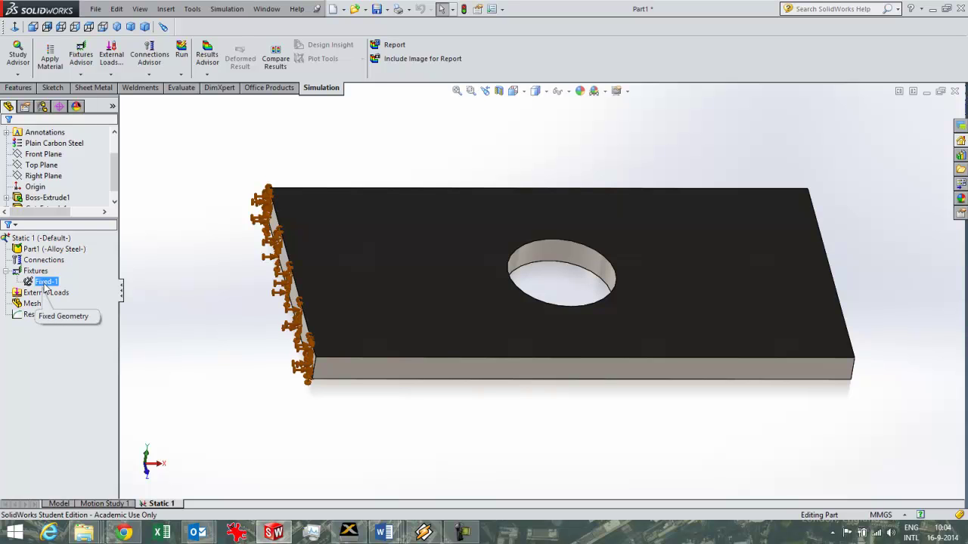
pyautogui.click(134, 328)
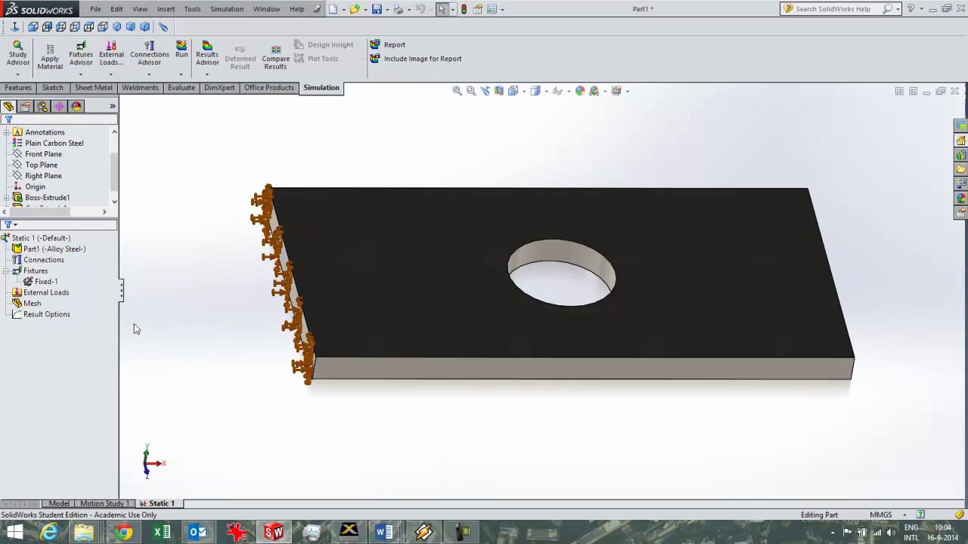
pyautogui.click(43, 282)
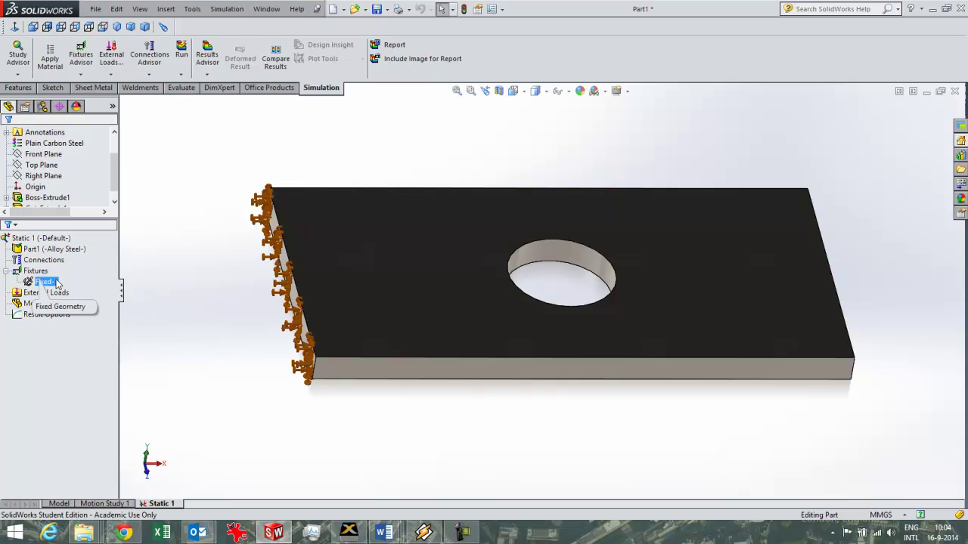
pyautogui.click(413, 406)
pyautogui.moveTo(494, 406); pyautogui.dragTo(771, 421, button='middle')
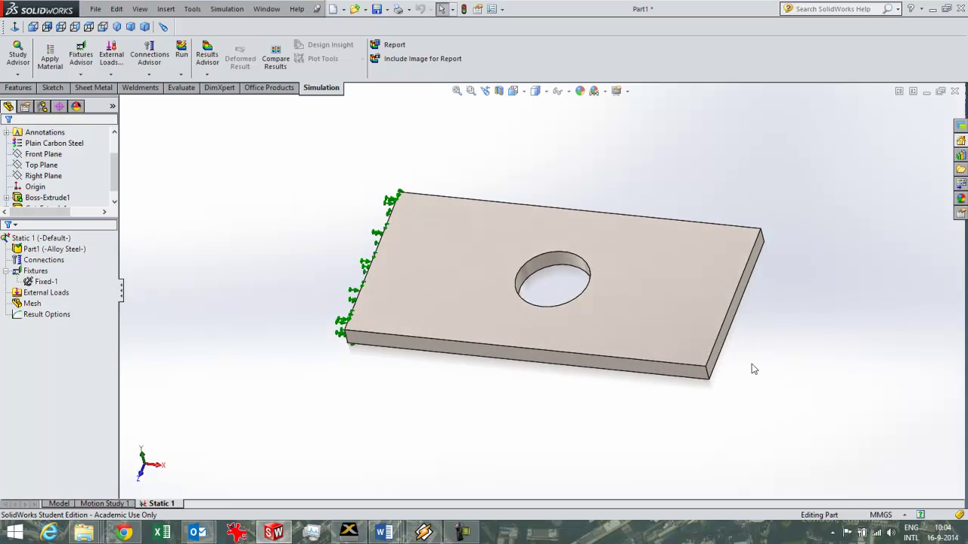
pyautogui.scroll(-2, 723, 347)
# Apply a 100 N force to the plate's right end face, directed along its bottom edge
pyautogui.click(710, 344)
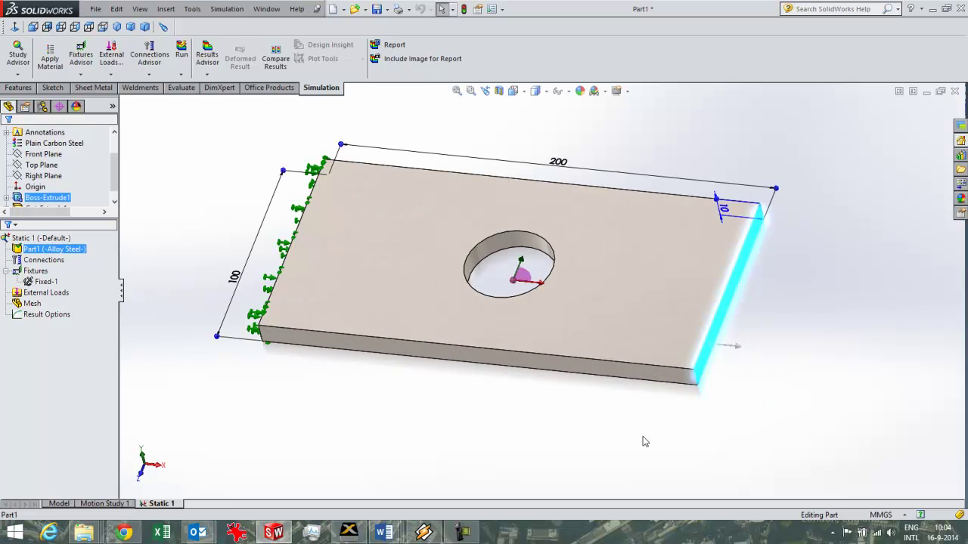
pyautogui.rightClick(23, 296)
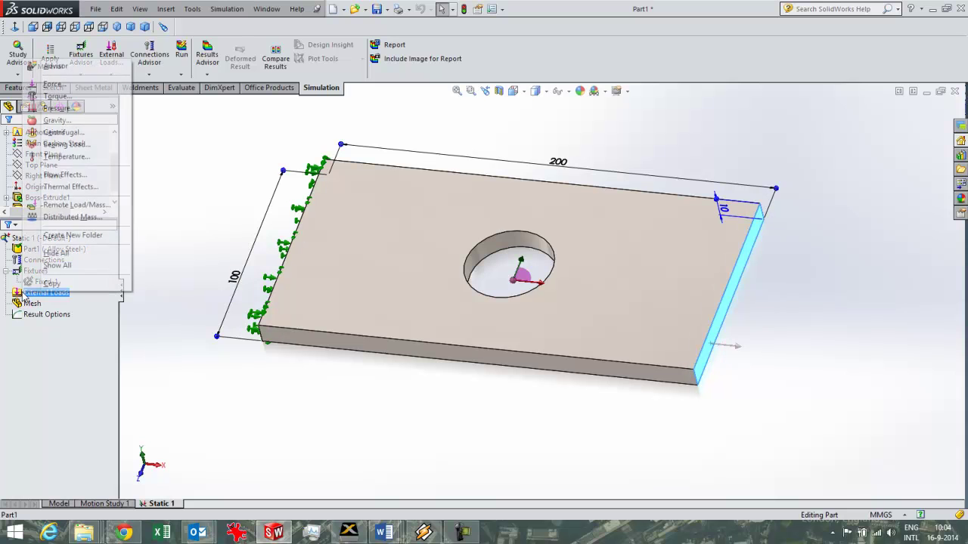
pyautogui.click(58, 85)
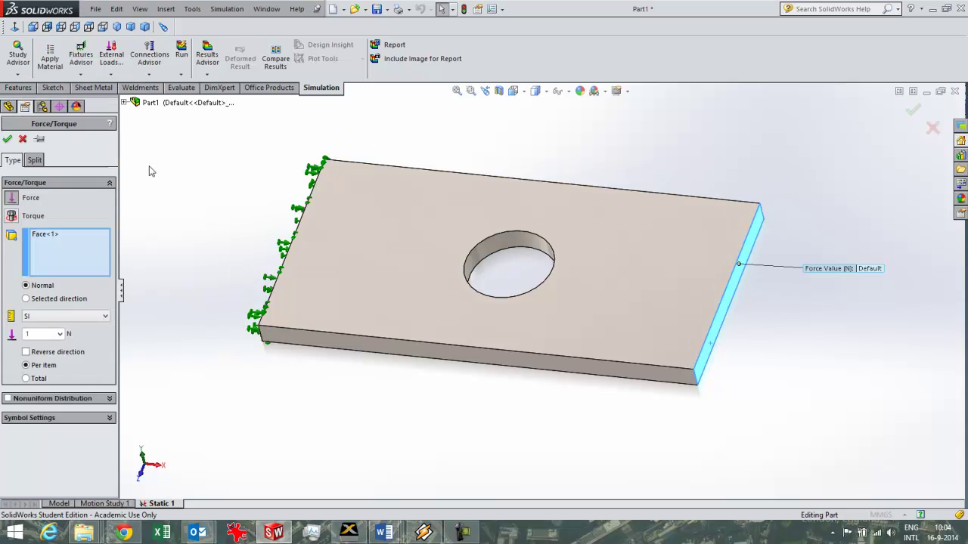
pyautogui.click(47, 299)
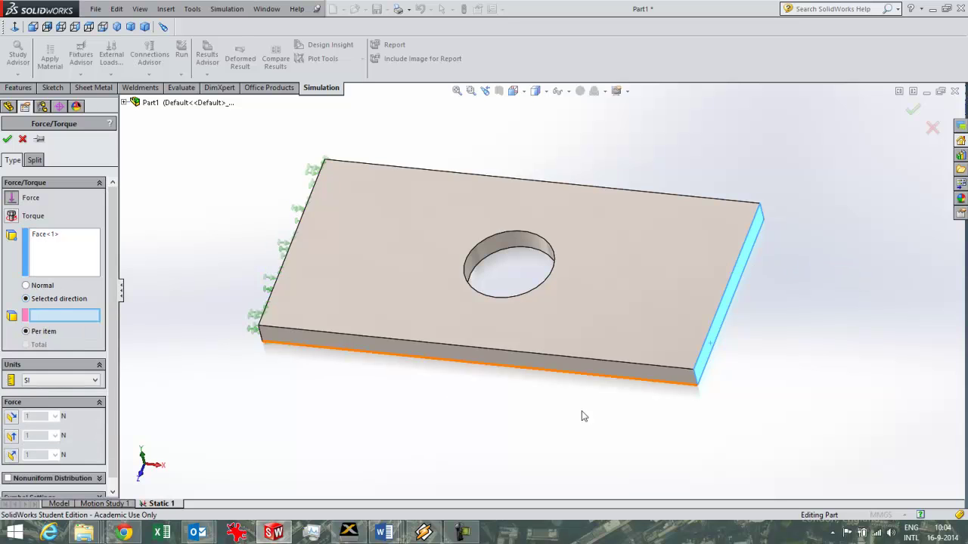
pyautogui.click(697, 386)
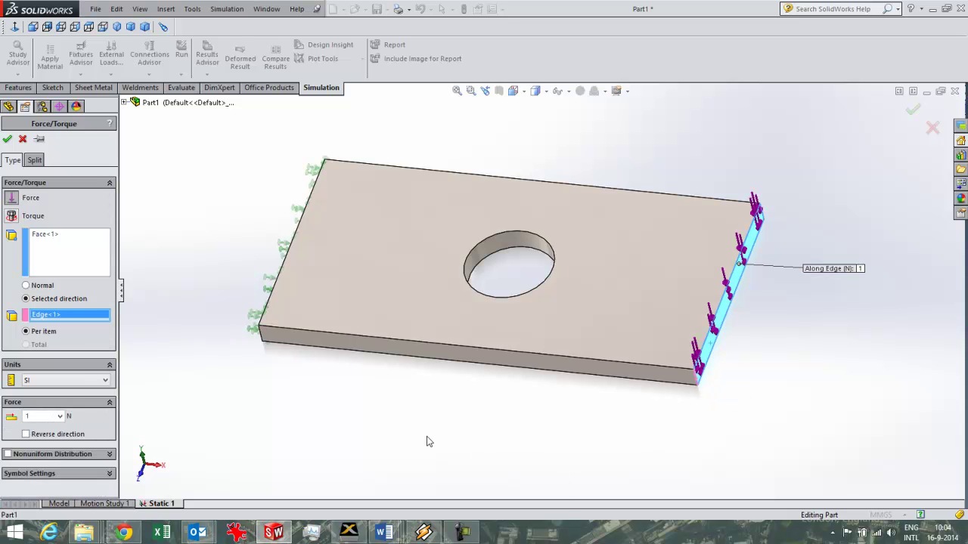
pyautogui.doubleClick(50, 414)
pyautogui.write('00')
# Accept the 100 N force and check Force-1 under External Loads
pyautogui.click(7, 140)
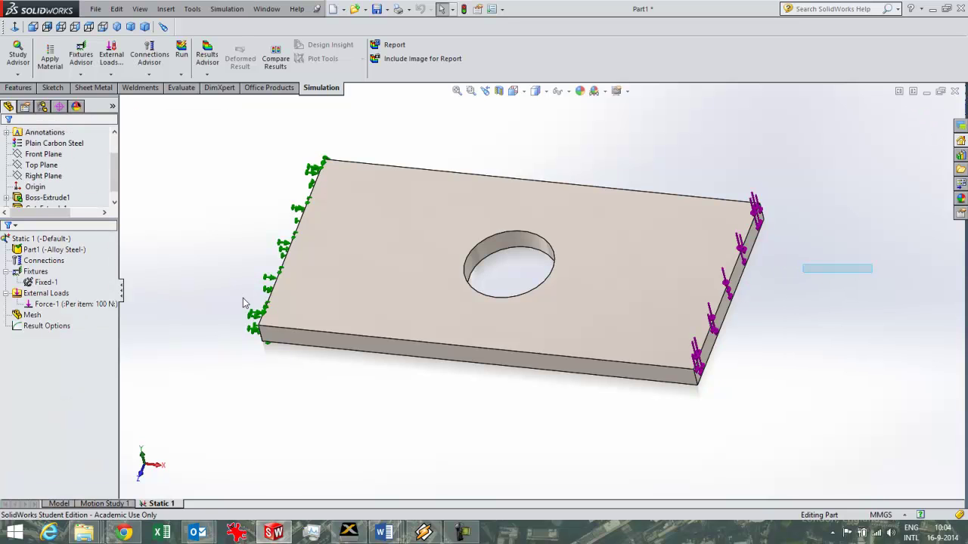
pyautogui.click(65, 252)
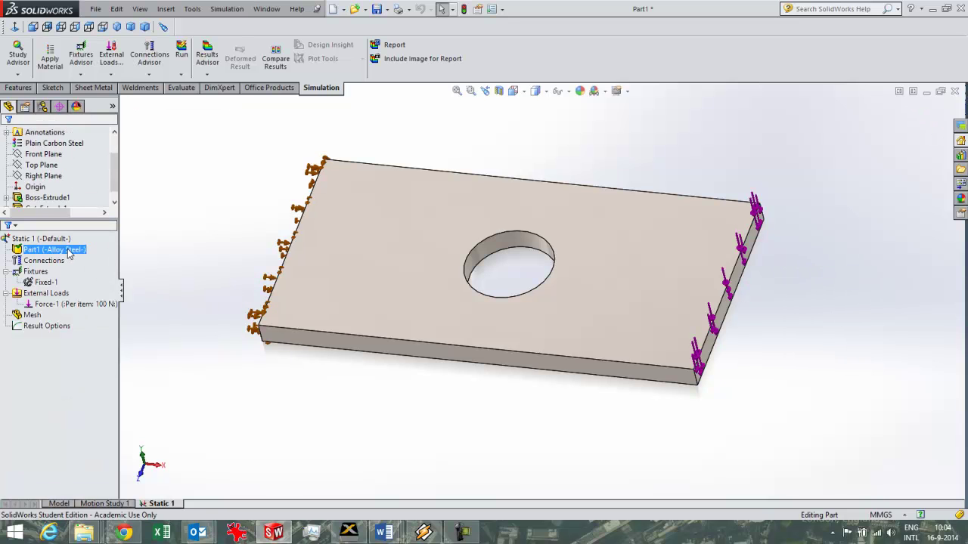
pyautogui.click(46, 294)
pyautogui.click(53, 304)
# Run the Static 1 study so the plate is meshed and solved
pyautogui.rightClick(32, 315)
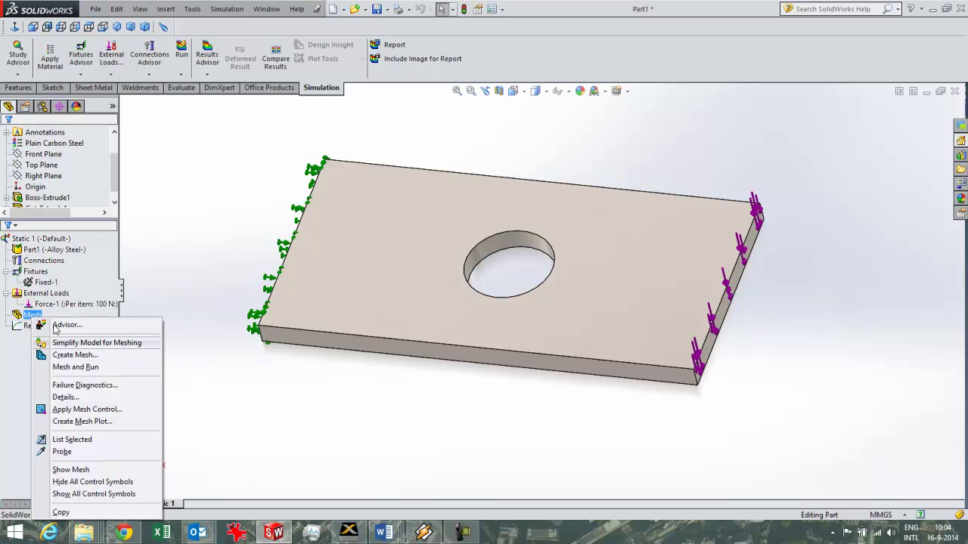
pyautogui.click(52, 240)
pyautogui.rightClick(52, 241)
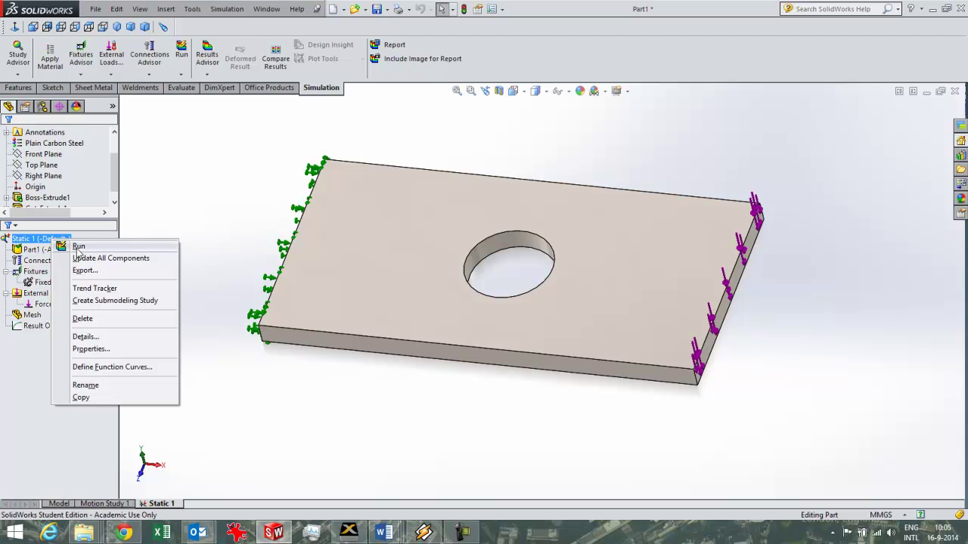
pyautogui.click(78, 247)
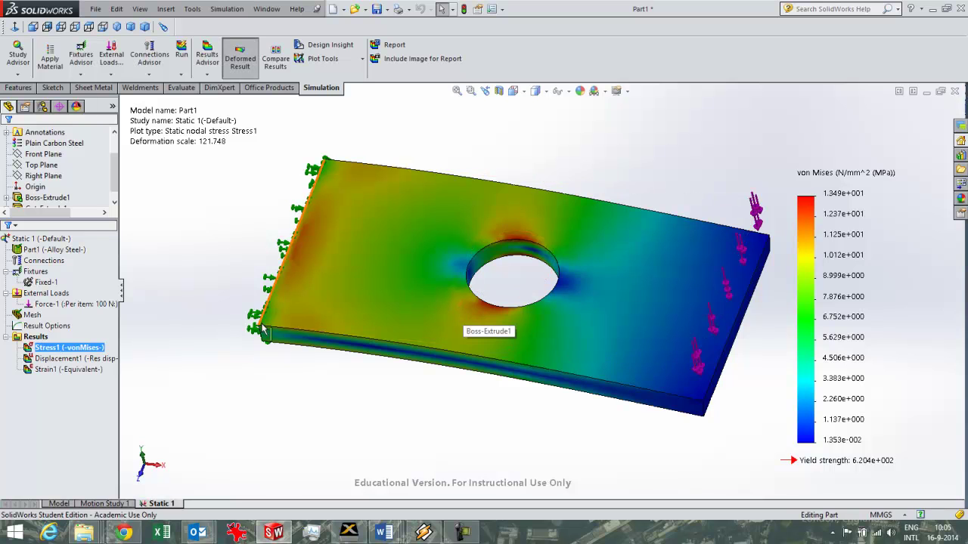
# Show the solid mesh on the plate and orbit to a near-front view
pyautogui.click(34, 317)
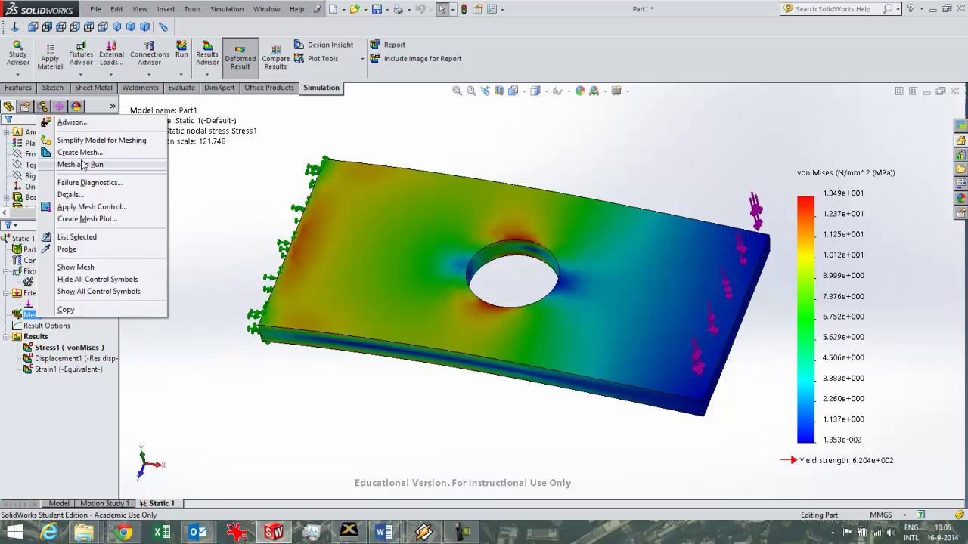
pyautogui.click(82, 267)
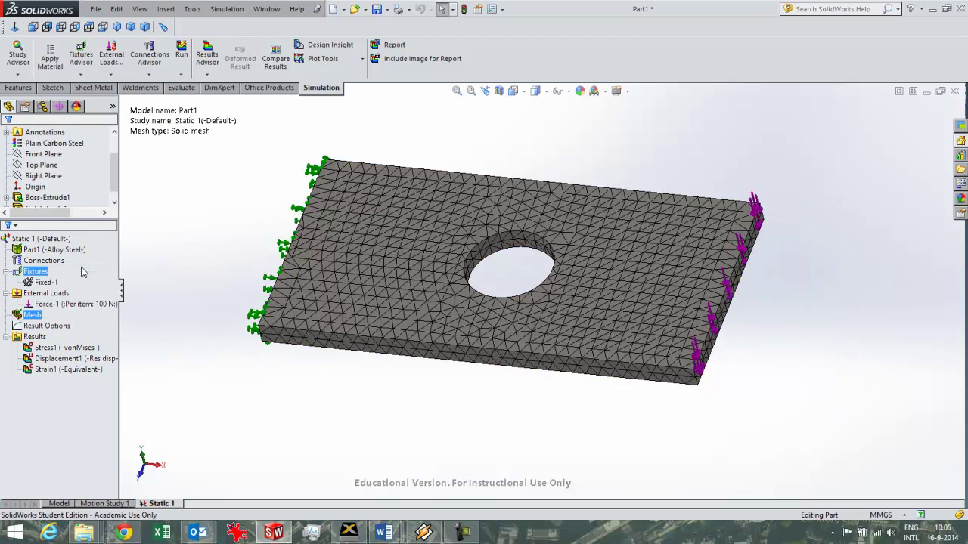
pyautogui.moveTo(372, 347); pyautogui.dragTo(435, 253, button='middle')
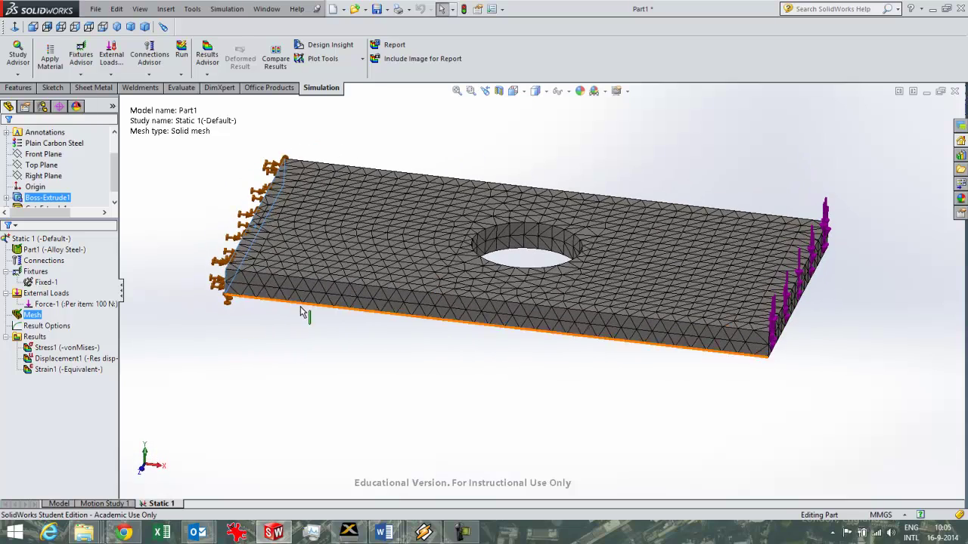
# Review the mesh details, showing 7072 elements, then close them
pyautogui.rightClick(34, 314)
pyautogui.click(83, 395)
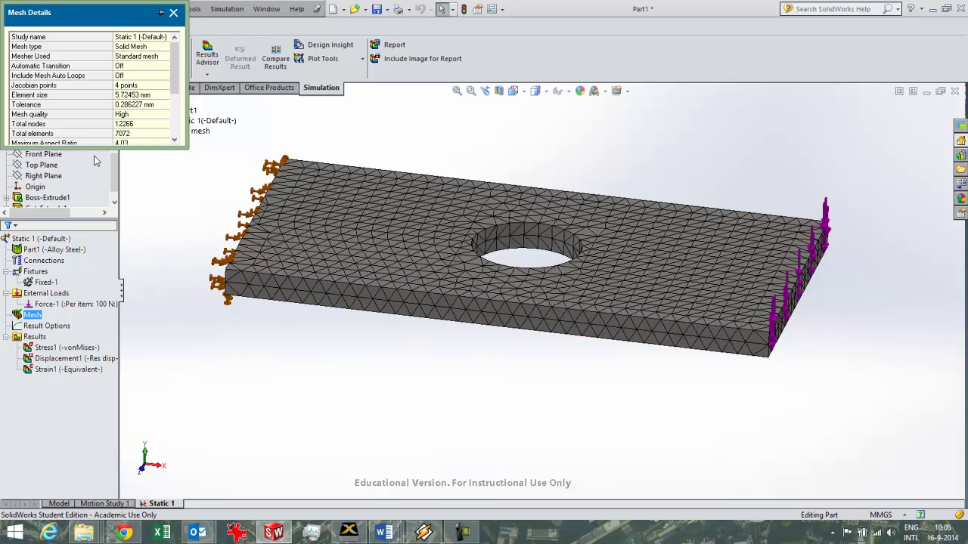
pyautogui.click(173, 13)
# Define an additional stress plot for Static 1 with the VON: von Mises Stress component
pyautogui.doubleClick(53, 348)
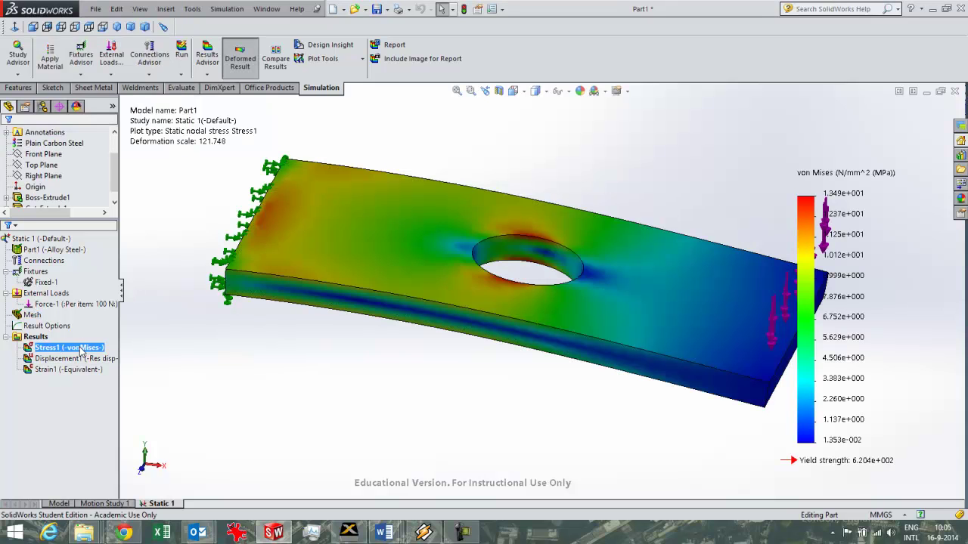
pyautogui.click(41, 339)
pyautogui.rightClick(42, 342)
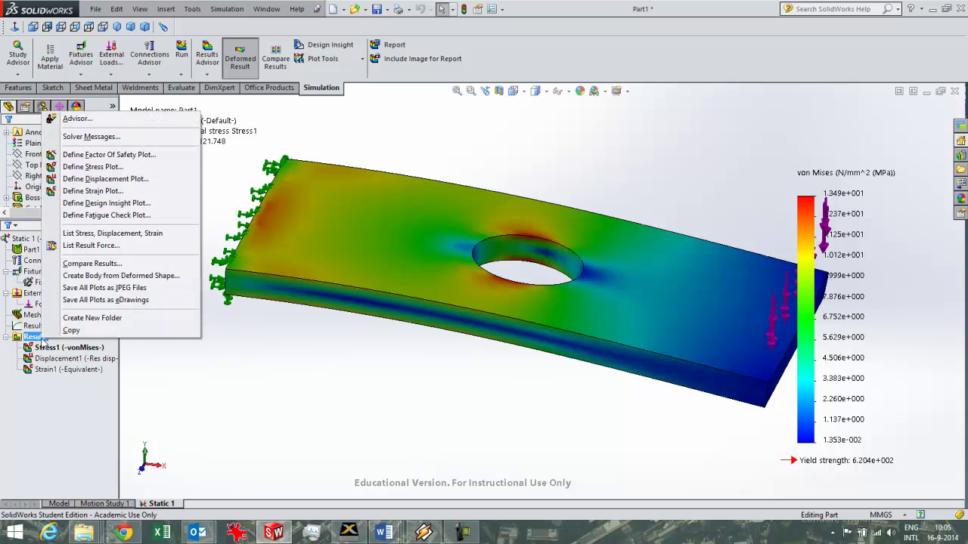
pyautogui.click(91, 167)
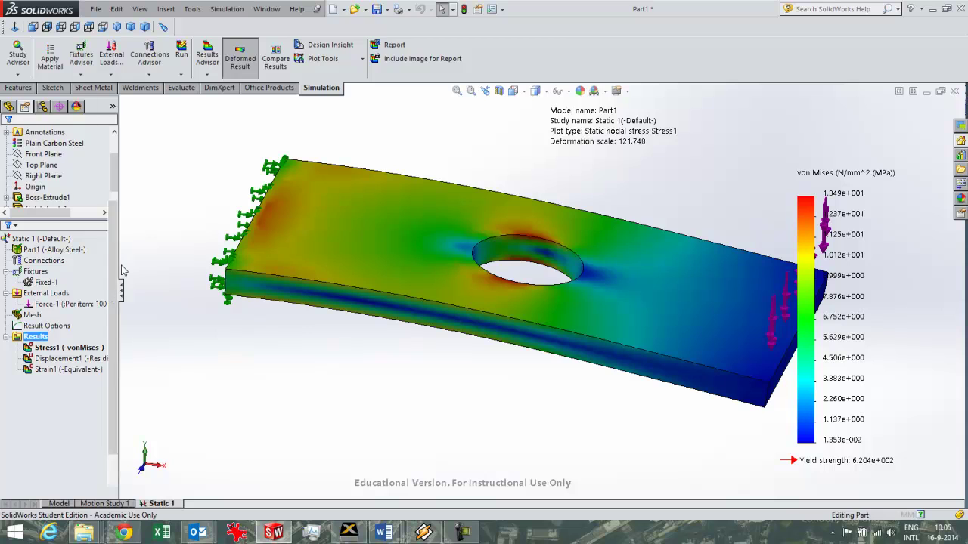
pyautogui.click(84, 215)
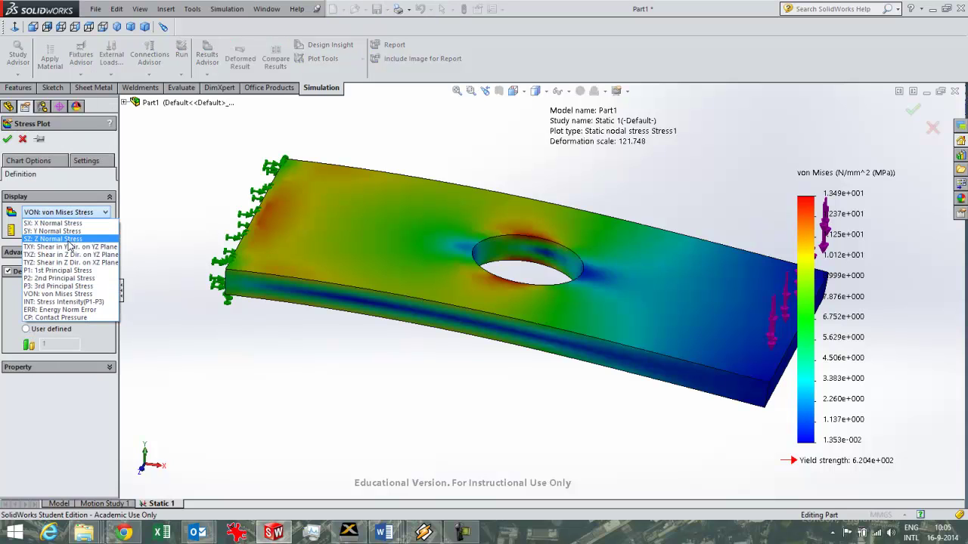
pyautogui.click(20, 143)
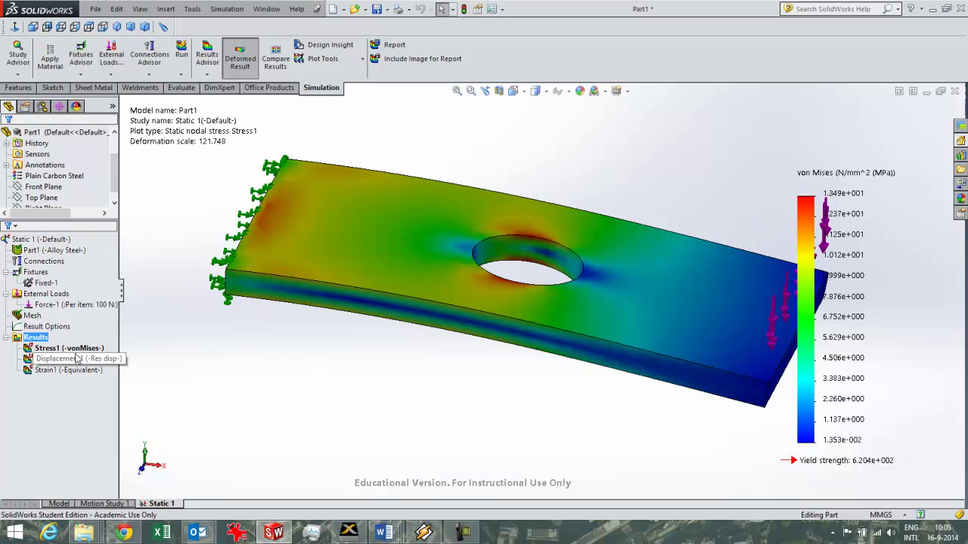
# Expand Results and display the new Copy[1] Stress1 plot
pyautogui.click(76, 351)
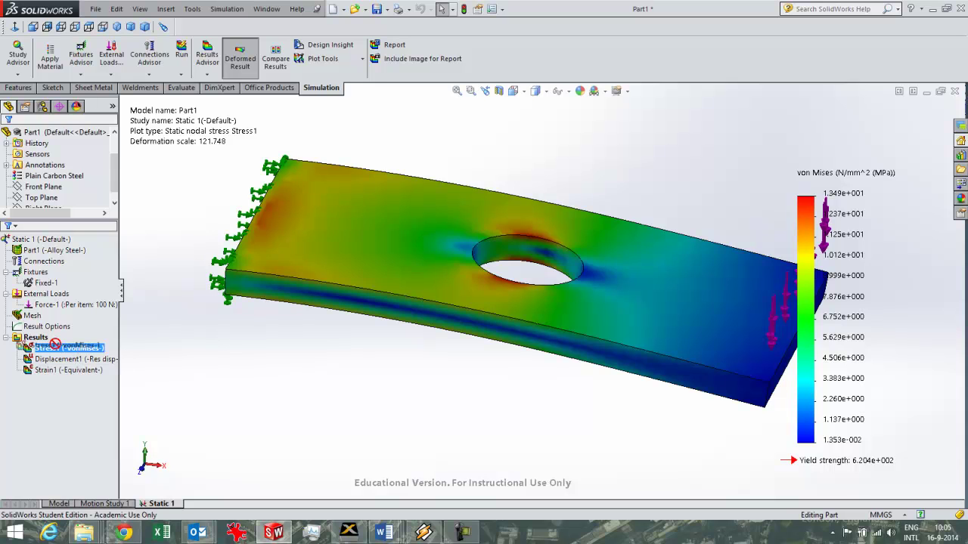
pyautogui.click(6, 337)
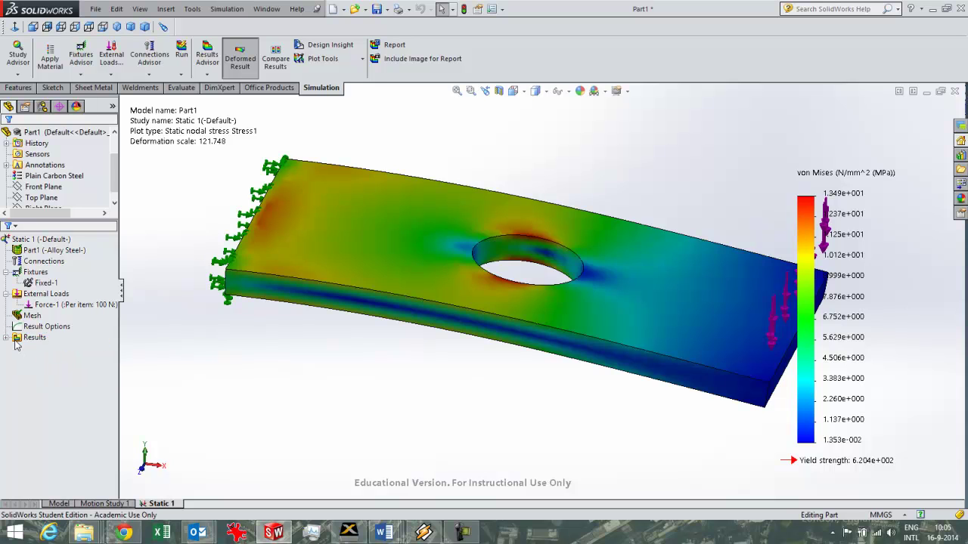
pyautogui.click(6, 337)
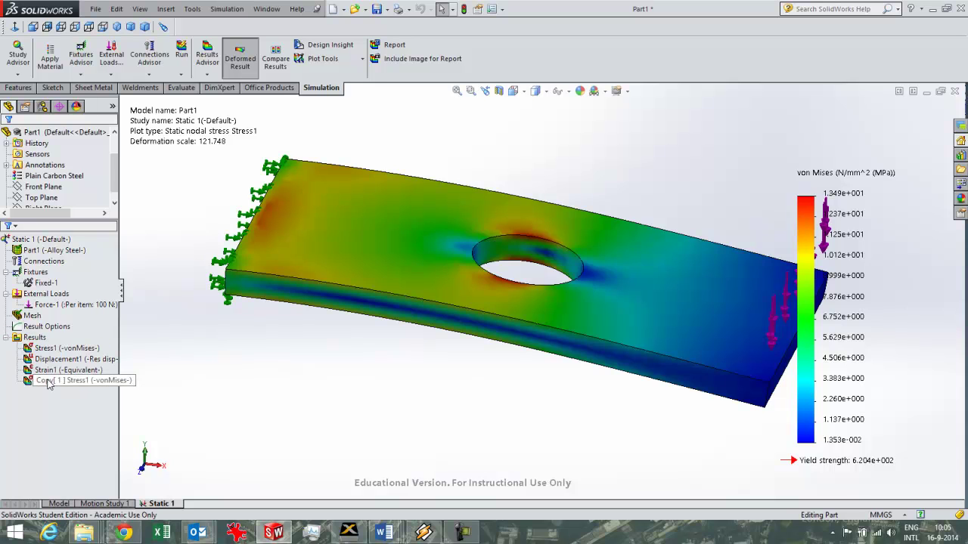
pyautogui.doubleClick(47, 382)
pyautogui.rightClick(48, 384)
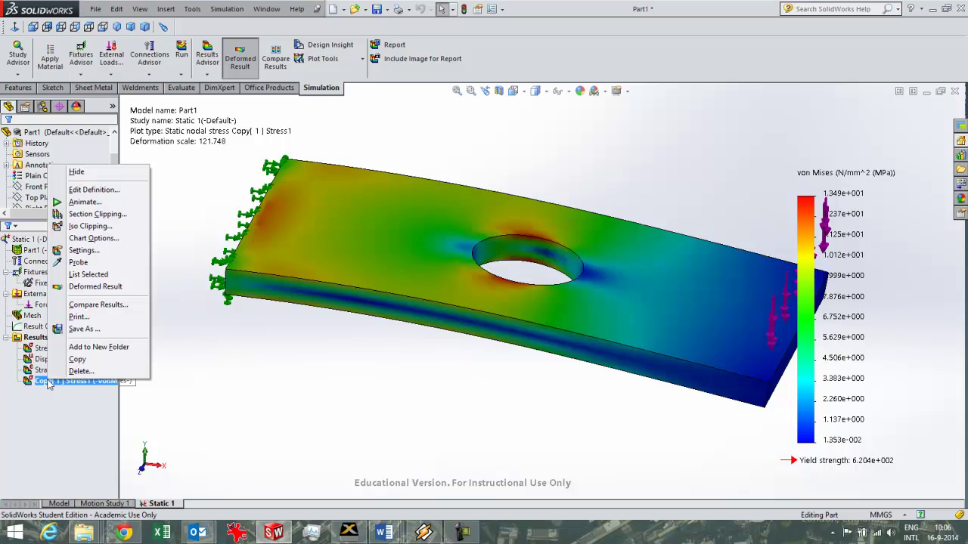
# Set the Copy[1] Stress1 boundary option to Mesh and zoom to fit the plate
pyautogui.click(85, 251)
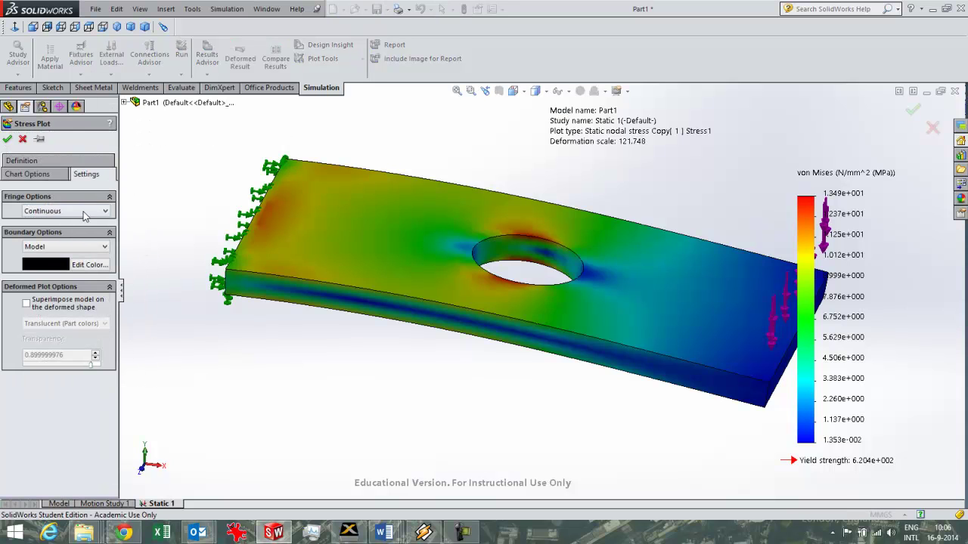
pyautogui.click(85, 248)
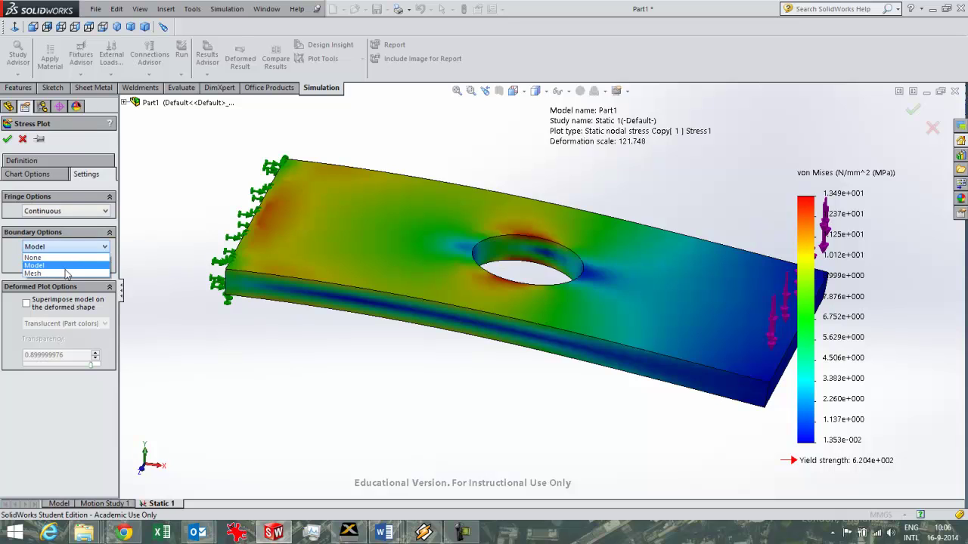
pyautogui.click(66, 273)
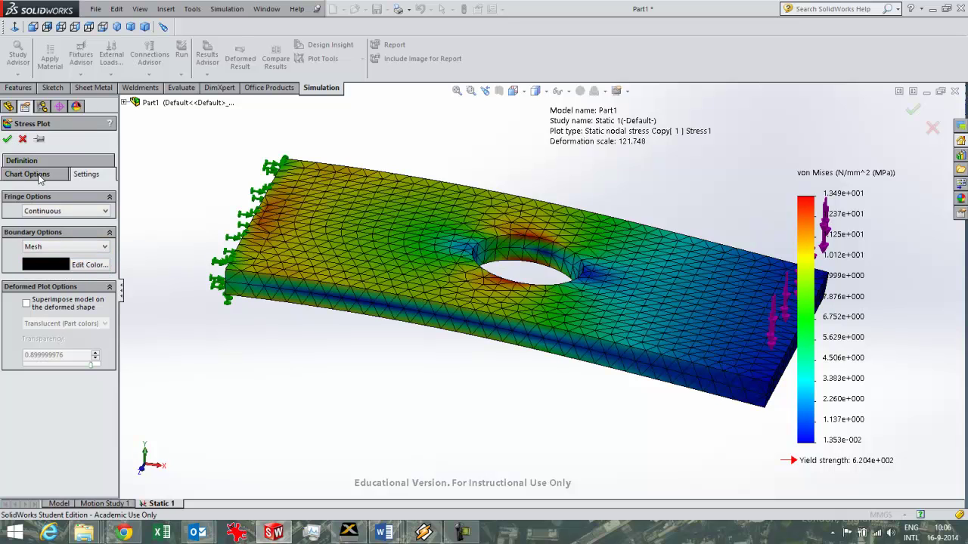
pyautogui.press('f')
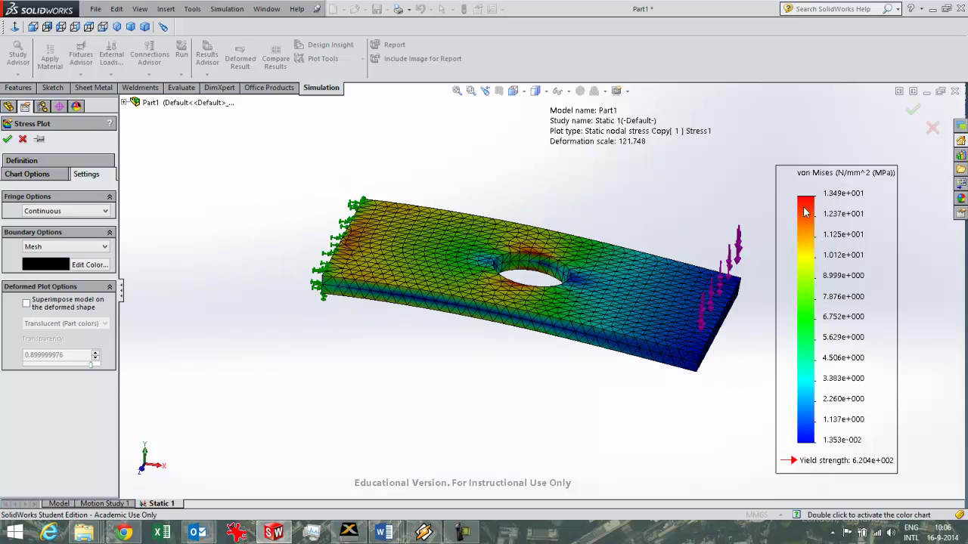
pyautogui.scroll(-2, 805, 212)
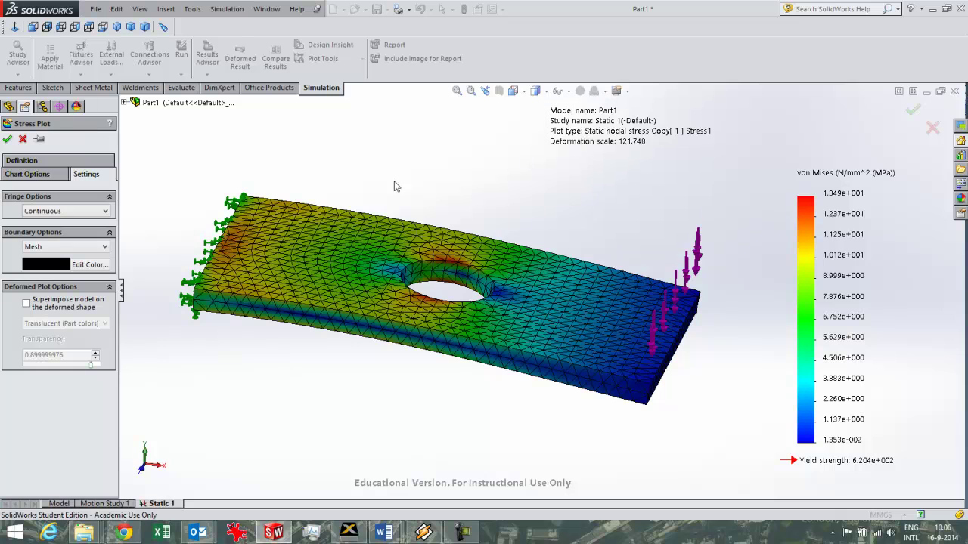
# Draw the Copy[1] Stress1 deformation at true scale 1 and apply the settings
pyautogui.click(28, 161)
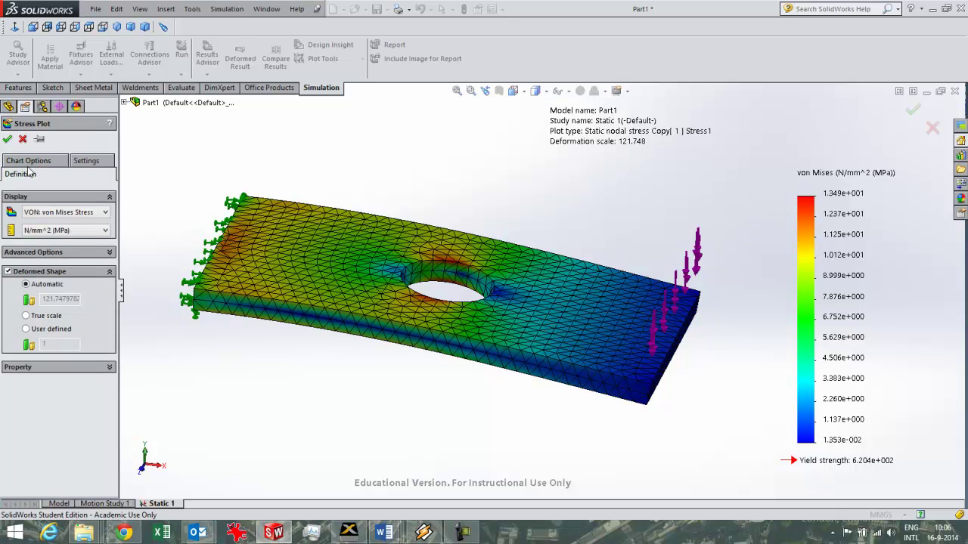
pyautogui.click(27, 317)
pyautogui.click(7, 139)
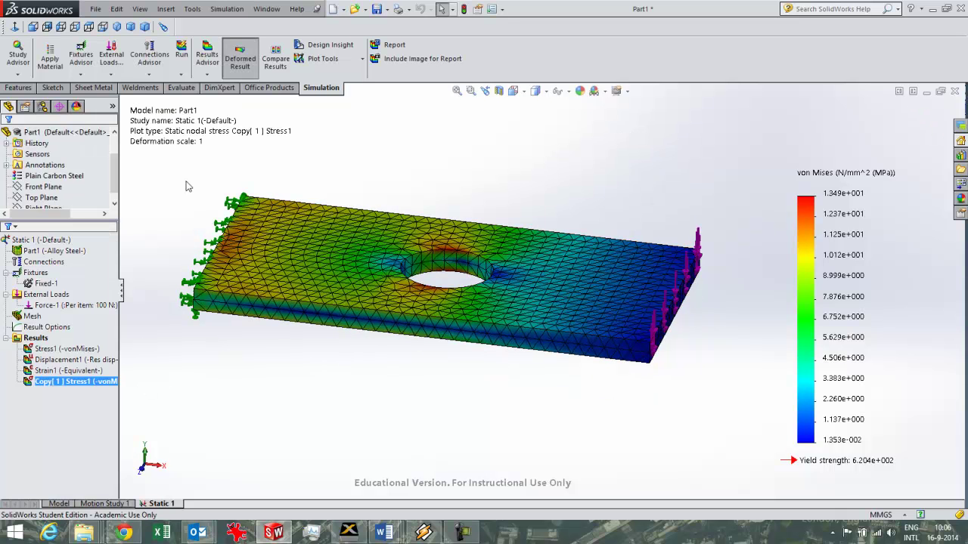
# Redisplay the original Stress1 plot, orbit to a higher angle, and open its Iso Clipping options
pyautogui.click(67, 349)
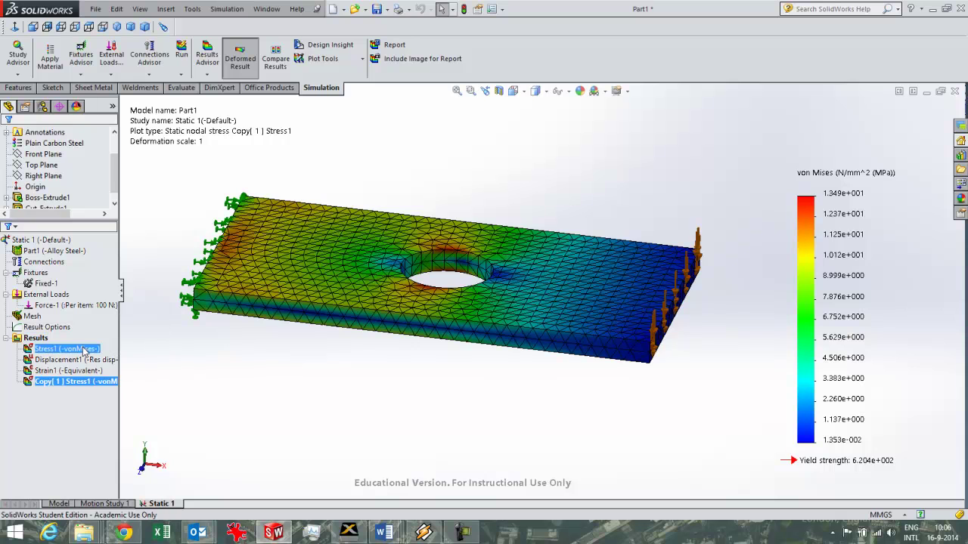
pyautogui.doubleClick(83, 349)
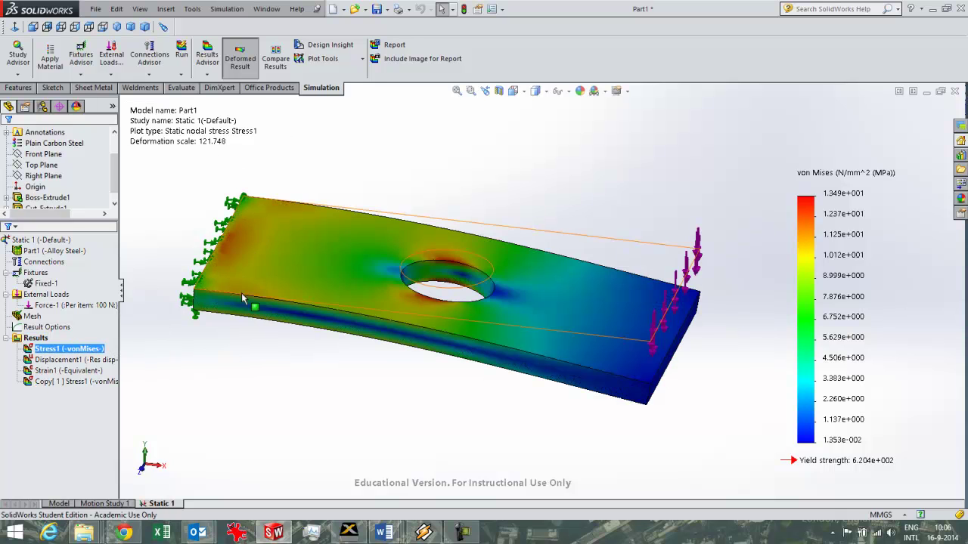
pyautogui.moveTo(272, 389); pyautogui.dragTo(257, 408, button='middle')
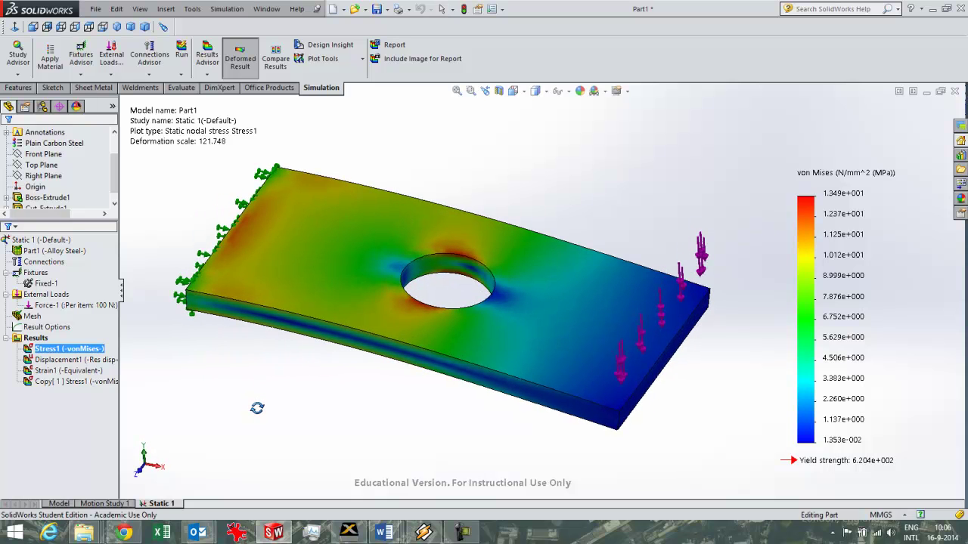
pyautogui.rightClick(88, 351)
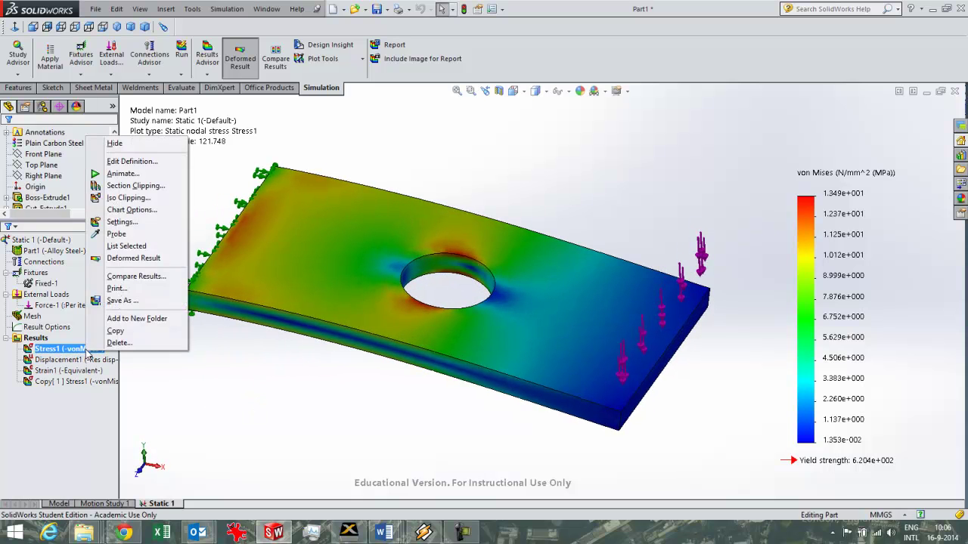
# Lower the Stress1 iso-clip value, inspect the clipped plate from several angles, then remove the clipping
pyautogui.click(133, 199)
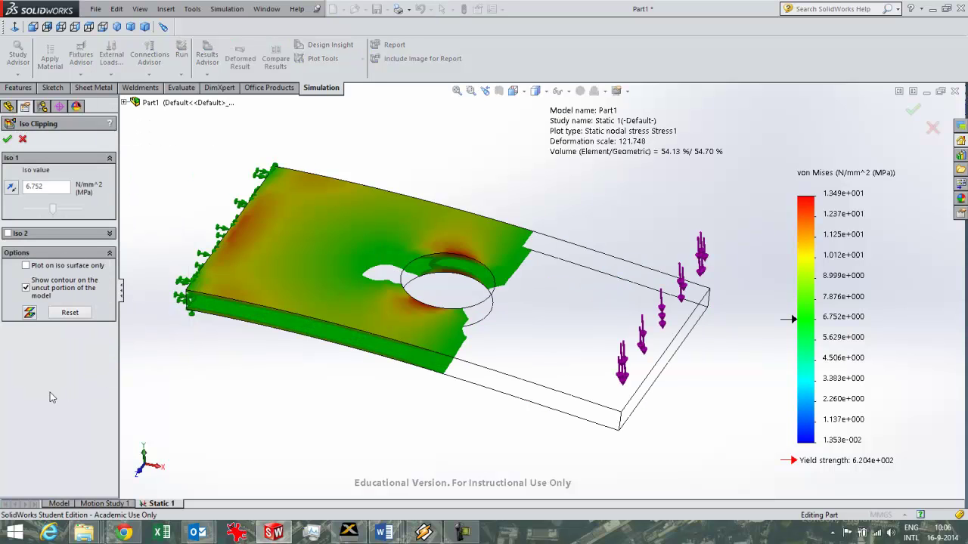
pyautogui.moveTo(53, 215); pyautogui.dragTo(32, 219)
pyautogui.moveTo(497, 341); pyautogui.dragTo(514, 309, button='middle')
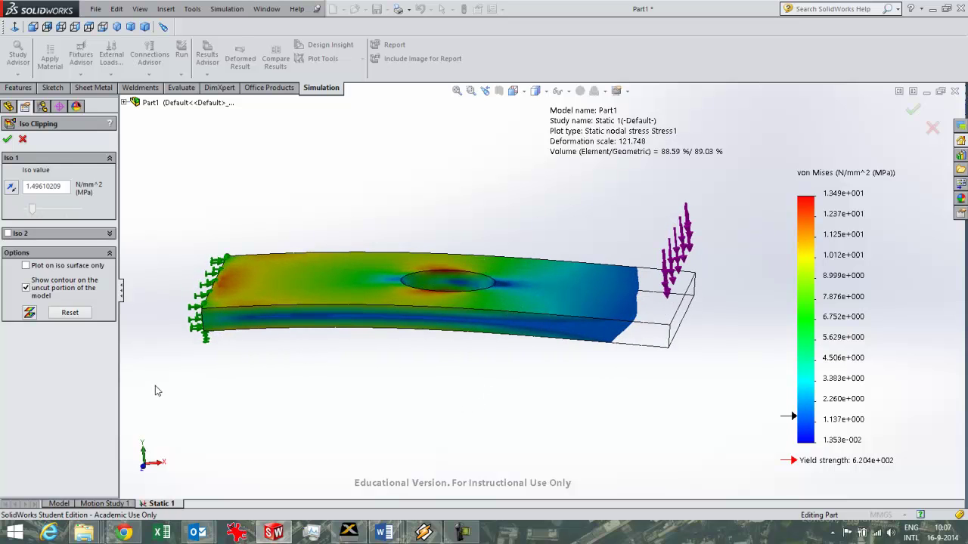
pyautogui.moveTo(493, 252); pyautogui.dragTo(391, 326, button='middle')
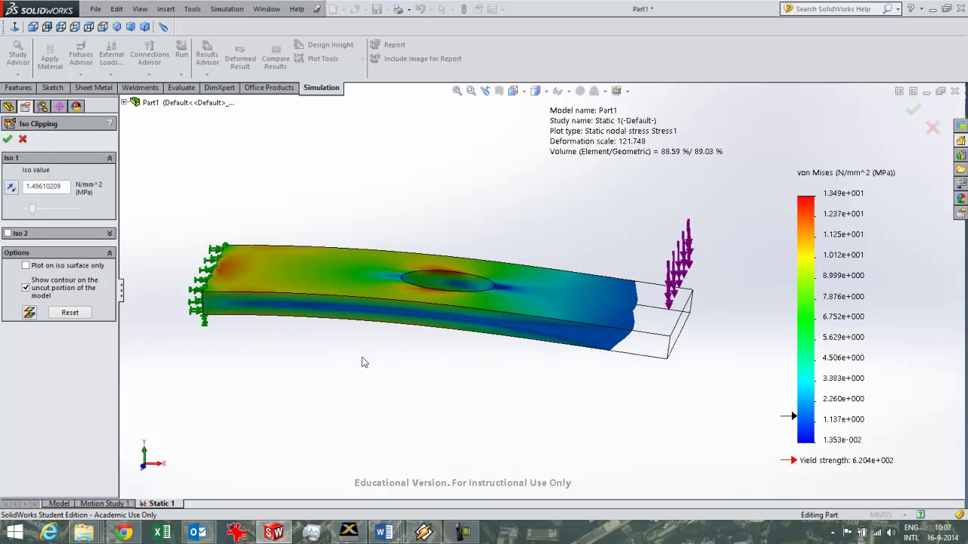
pyautogui.moveTo(393, 363); pyautogui.dragTo(385, 387, button='middle')
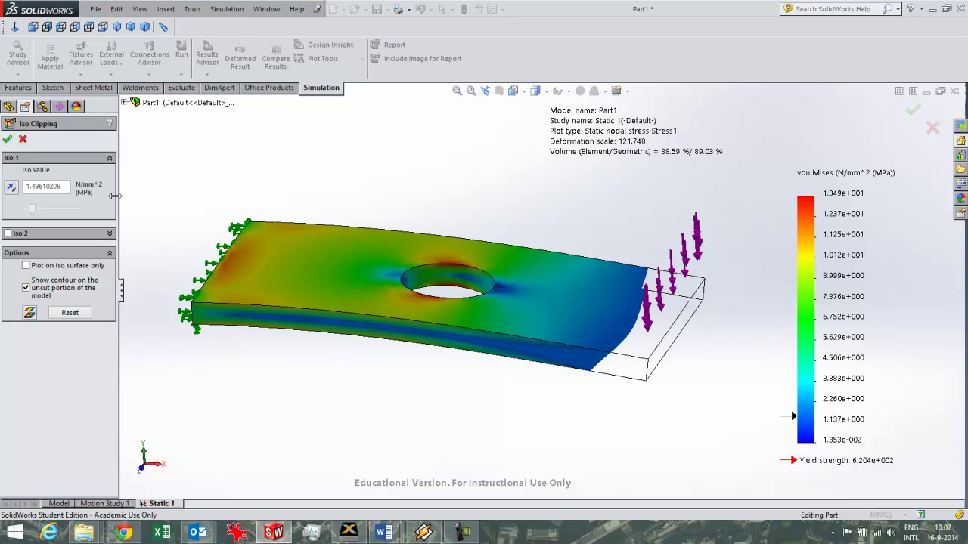
pyautogui.click(22, 139)
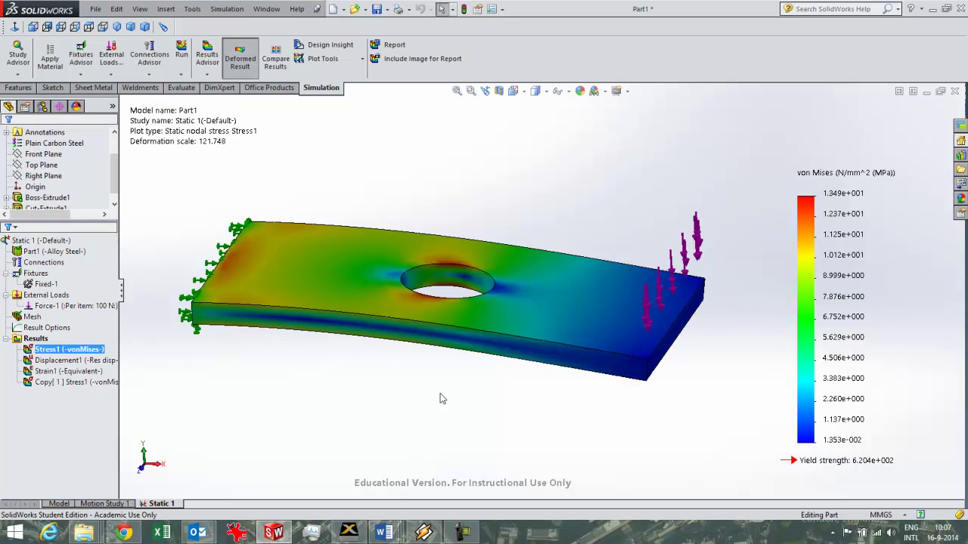
pyautogui.moveTo(442, 399); pyautogui.dragTo(446, 372, button='middle')
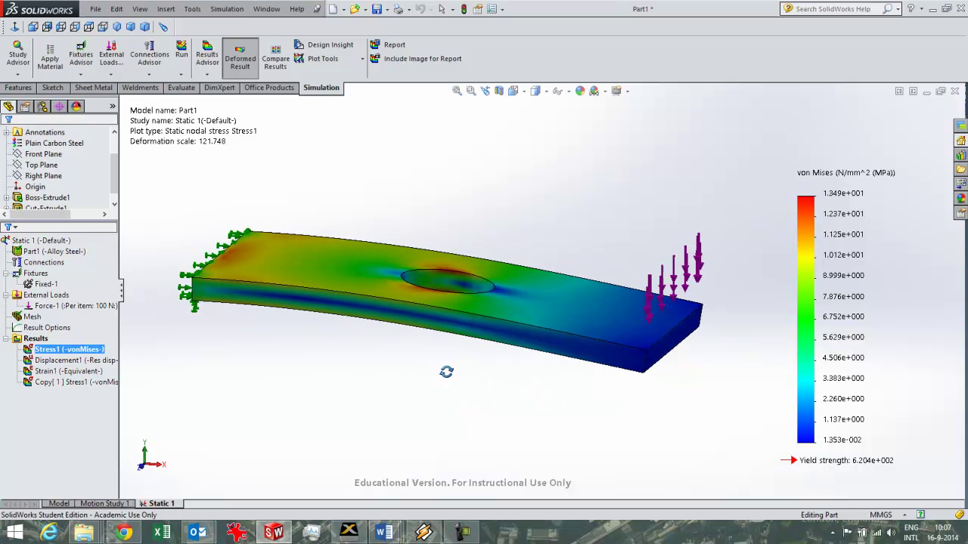